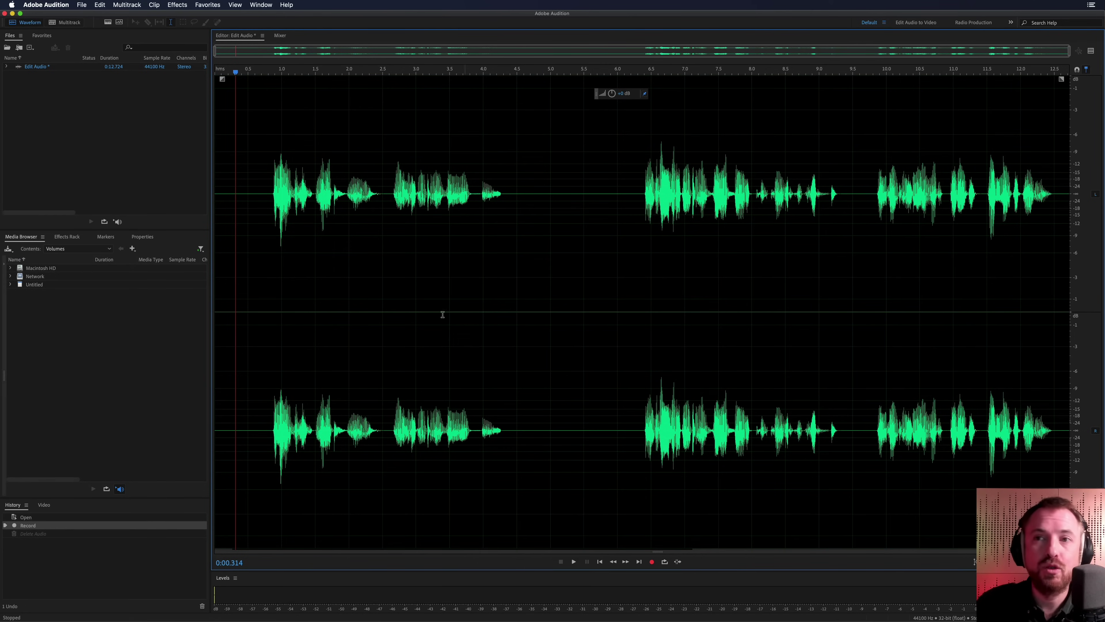
# Play the recording from the start of speech and the retake from 6.3 s
pyautogui.click(271, 243)
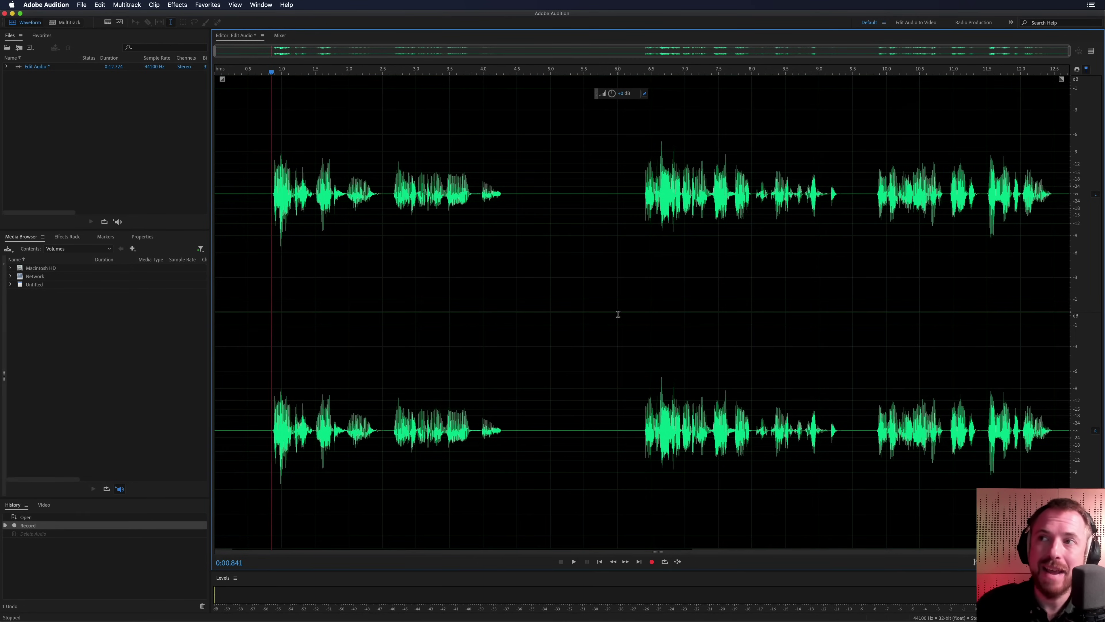
pyautogui.click(633, 306)
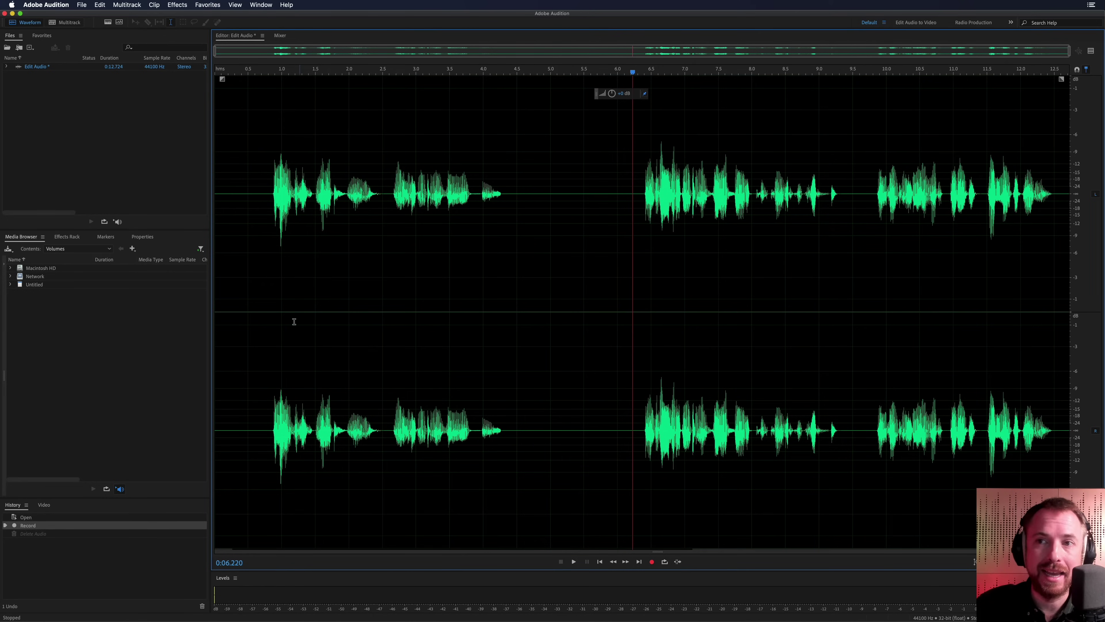
pyautogui.click(263, 321)
pyautogui.press('space')
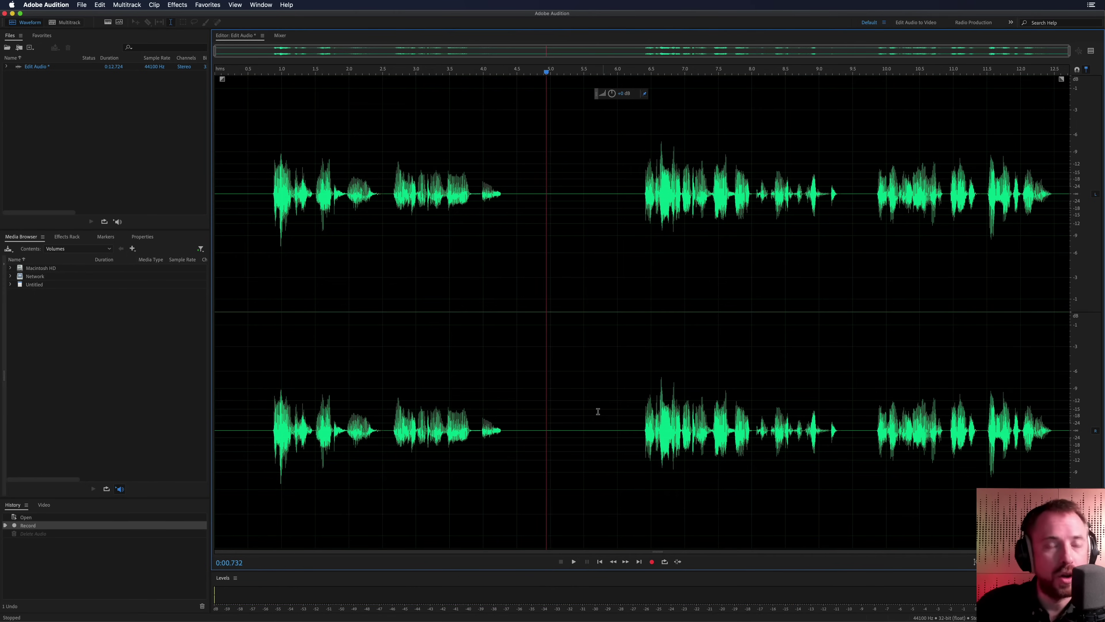
pyautogui.press('space')
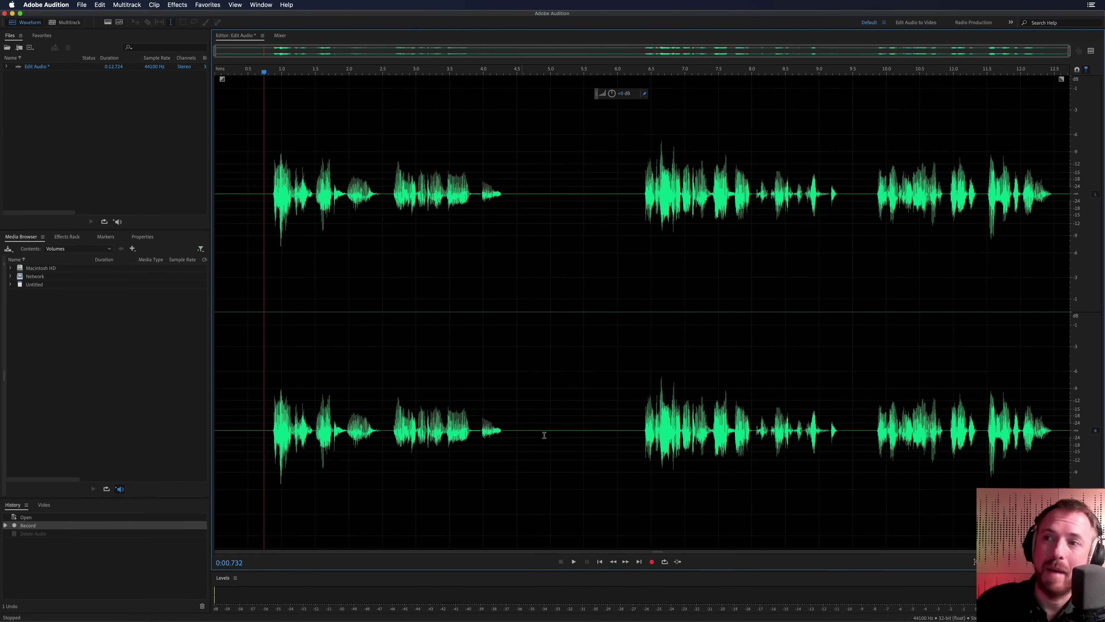
pyautogui.click(640, 405)
pyautogui.press('space')
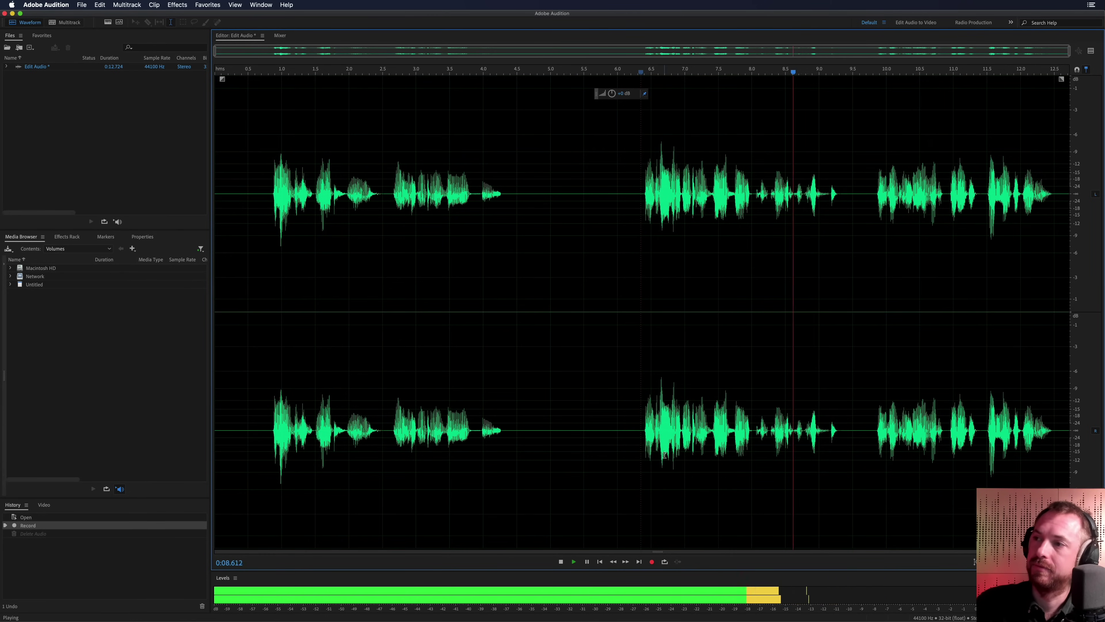
pyautogui.press('space')
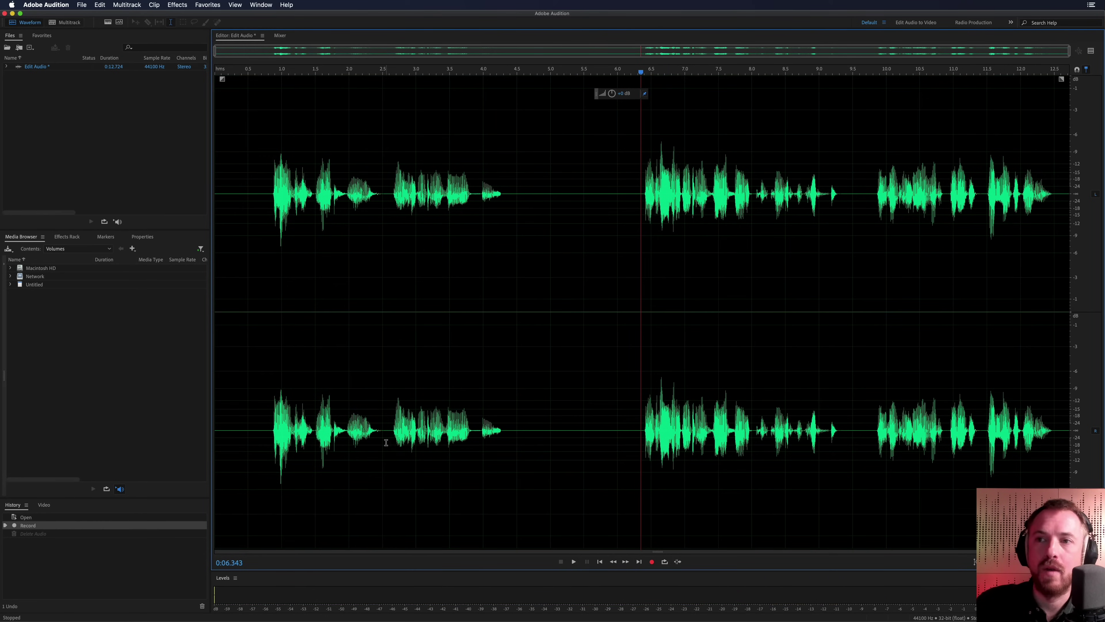
# Audition the flub boundaries at about 2.0 s and 6.4 s
pyautogui.click(346, 431)
pyautogui.press('space')
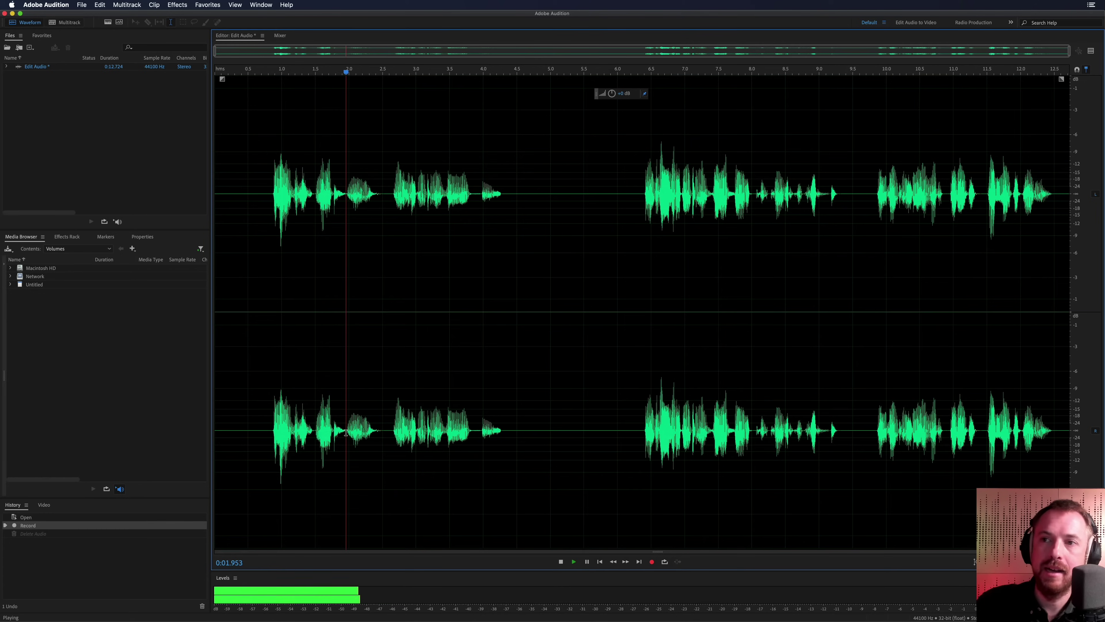
pyautogui.press('space')
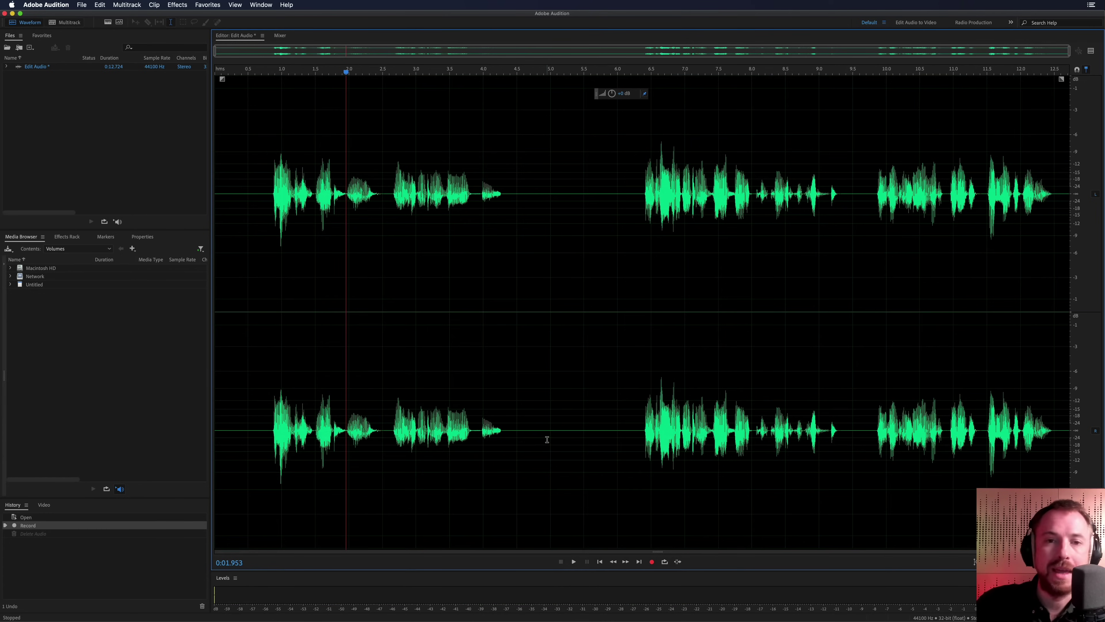
pyautogui.click(645, 443)
pyautogui.press('space')
pyautogui.press('space')
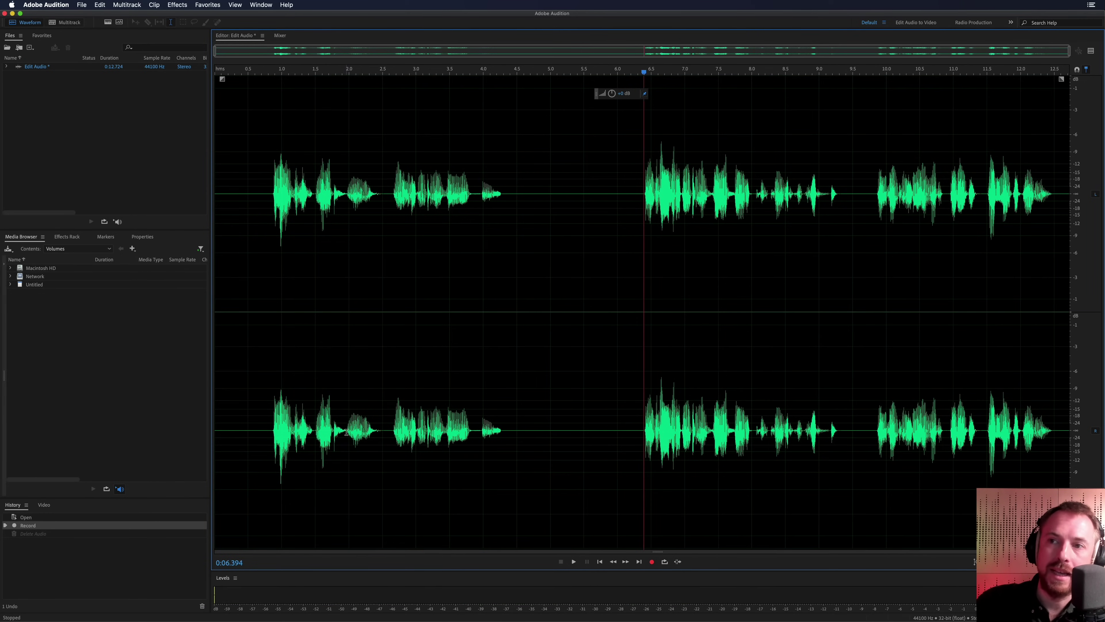
# Delete the 2.0–6.4 s flubbed phrase and play back the 8.283 s result
pyautogui.click(346, 432)
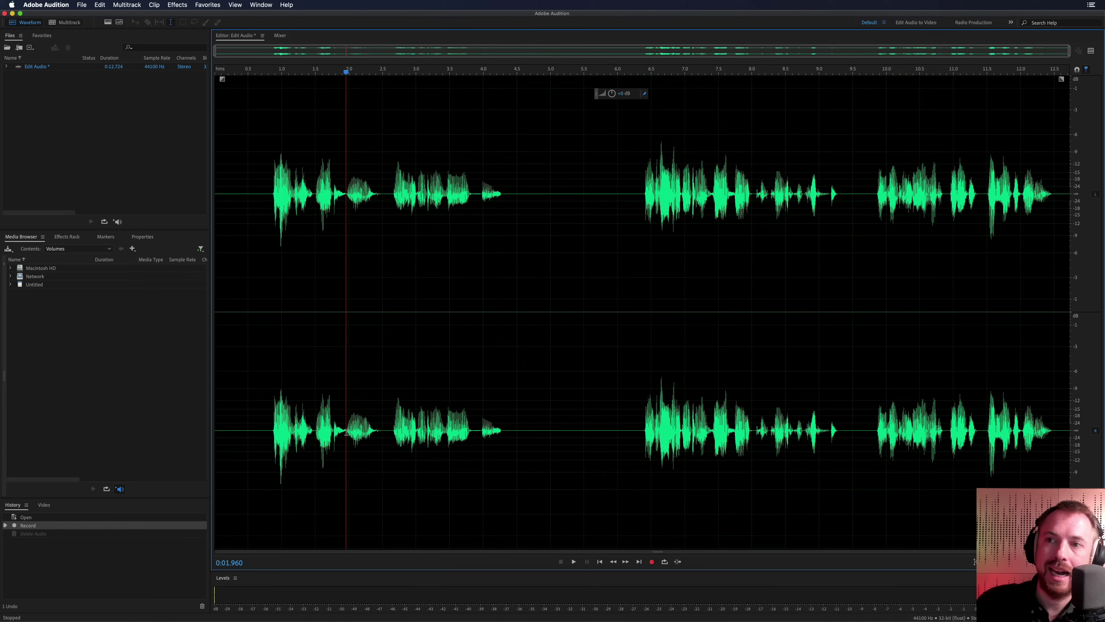
pyautogui.moveTo(346, 432); pyautogui.dragTo(645, 442)
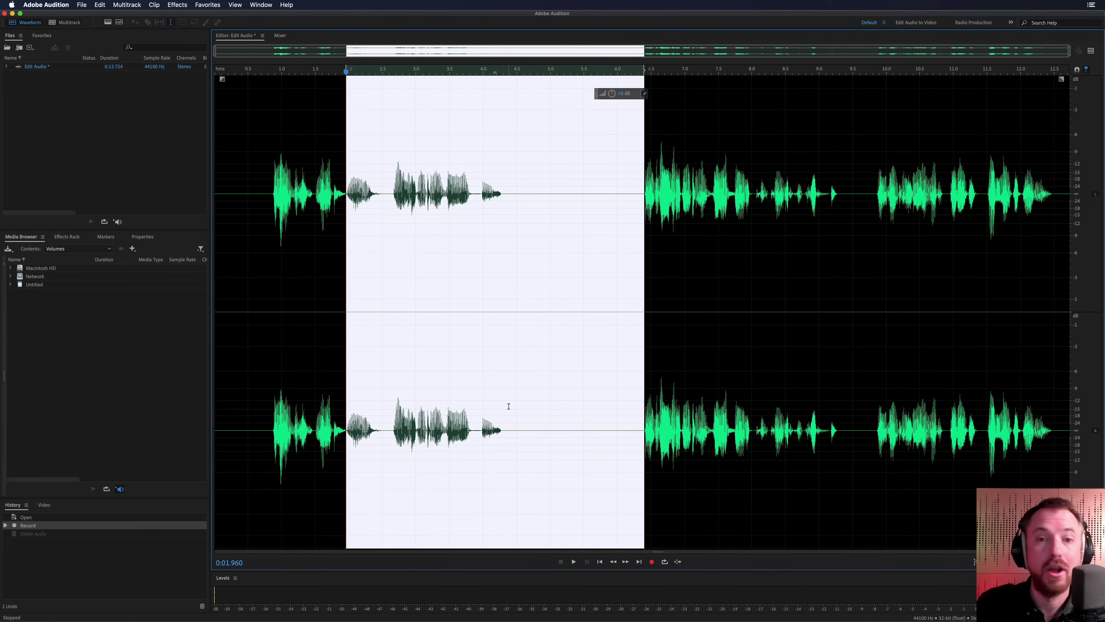
pyautogui.press('Delete')
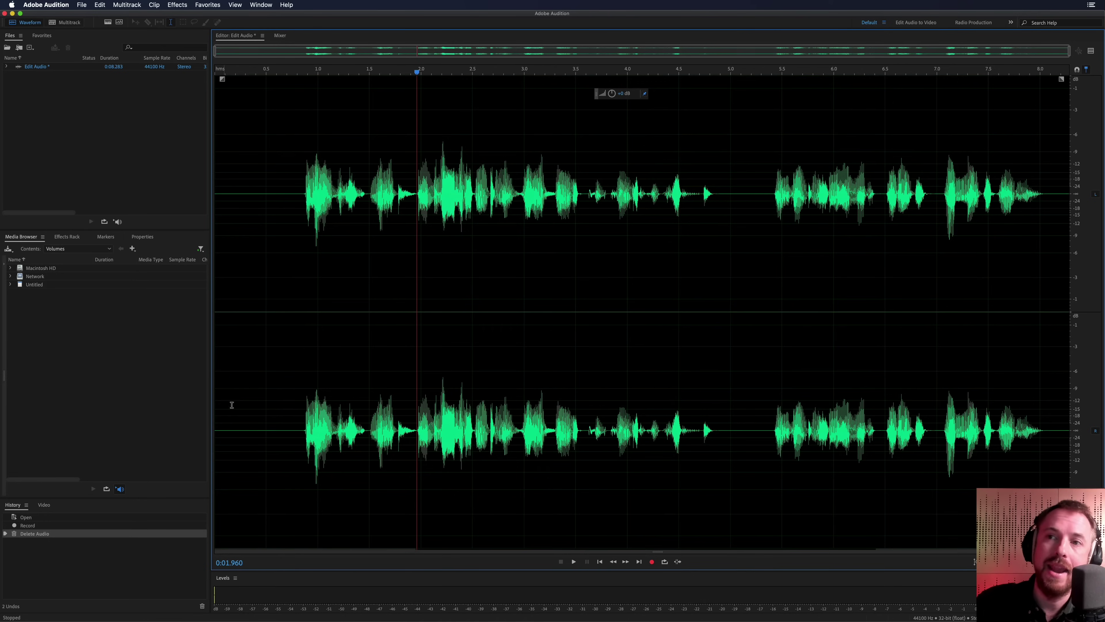
pyautogui.click(300, 404)
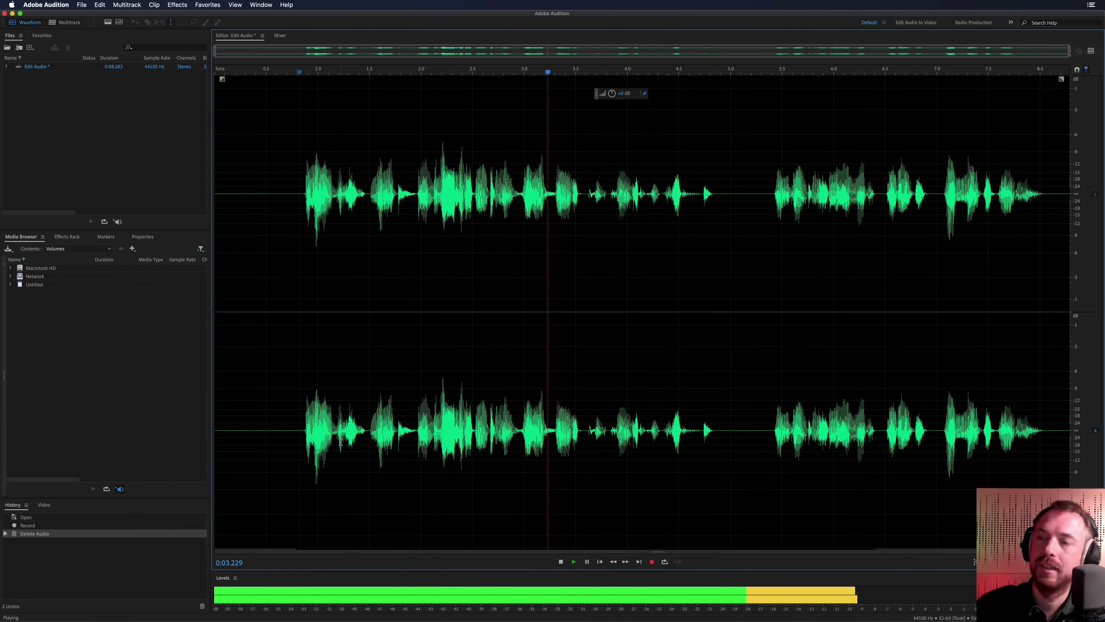
pyautogui.press('space')
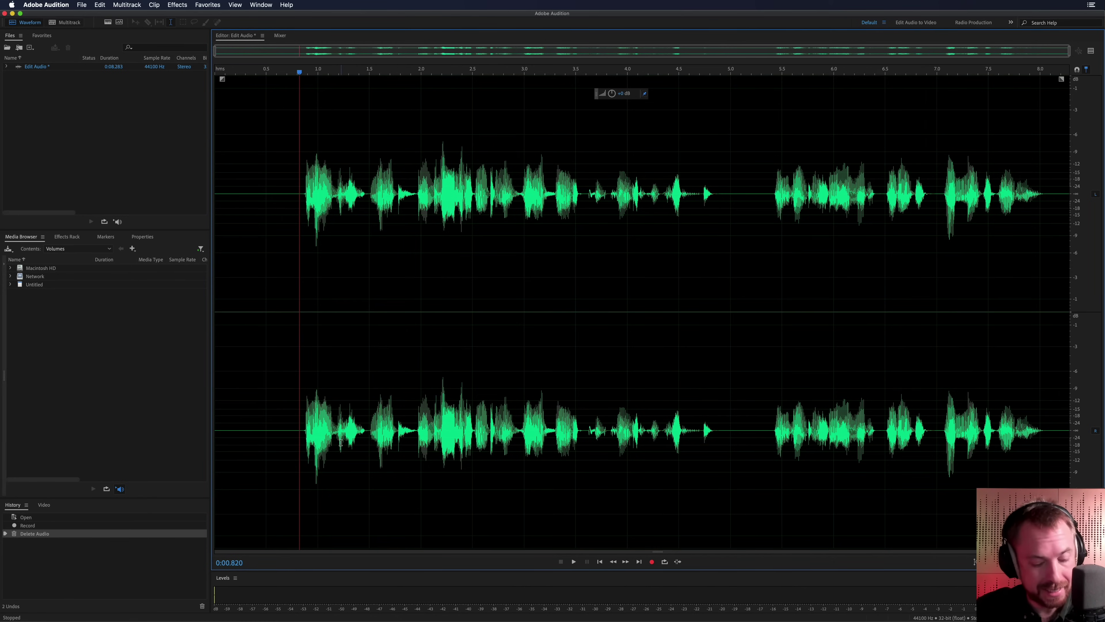
# Undo the deletion to restore the full 12.724 s recording, then park the playhead near 2.65 s
pyautogui.press('super+z')
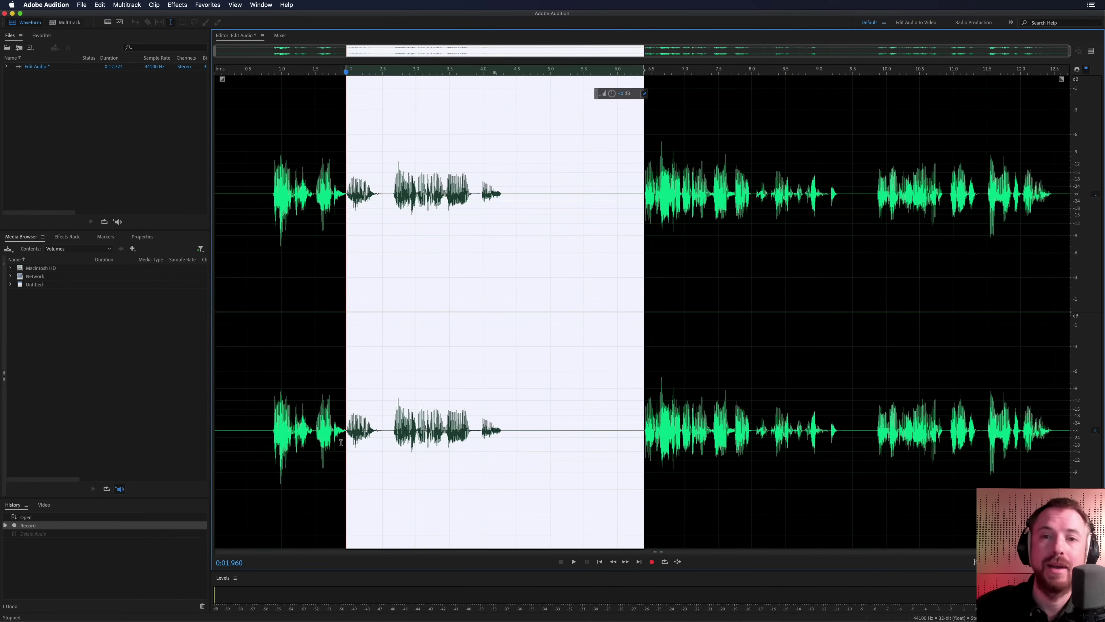
pyautogui.click(267, 439)
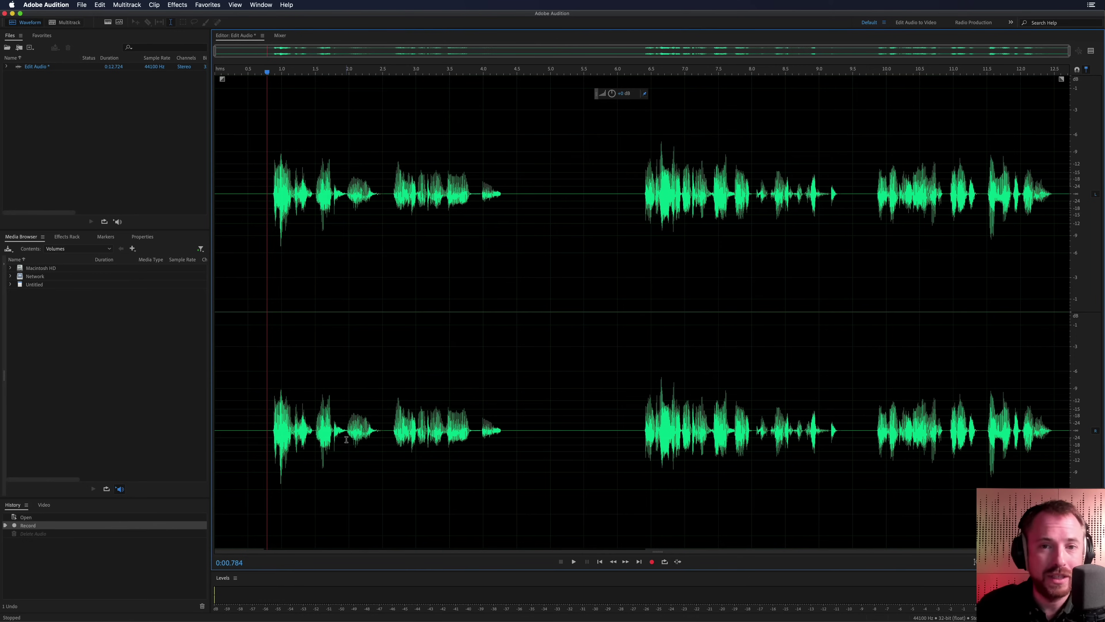
pyautogui.click(393, 420)
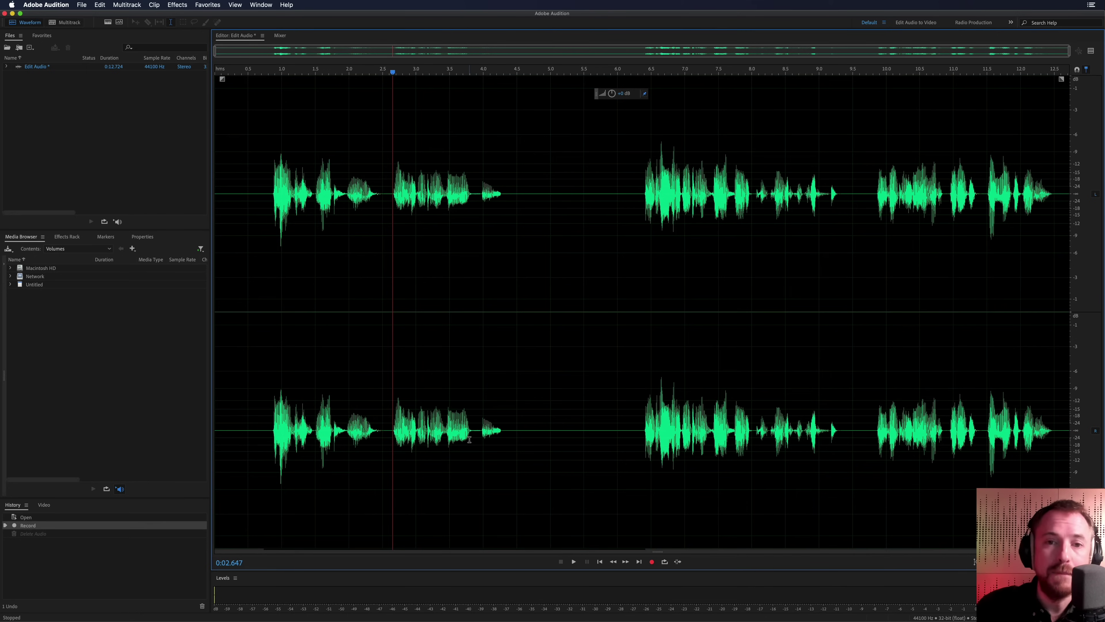
# Play from about 2.65 s, 3.15 s and 3.0 s to hear the edit point
pyautogui.press('space')
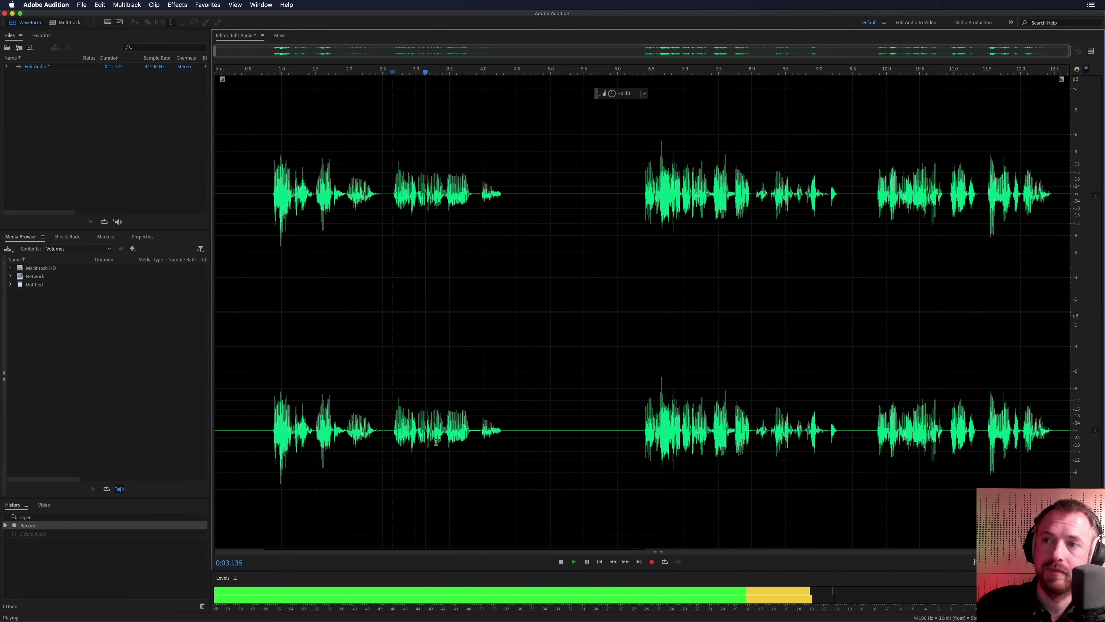
pyautogui.press('space')
pyautogui.click(427, 437)
pyautogui.press('space')
pyautogui.press('space')
pyautogui.click(416, 432)
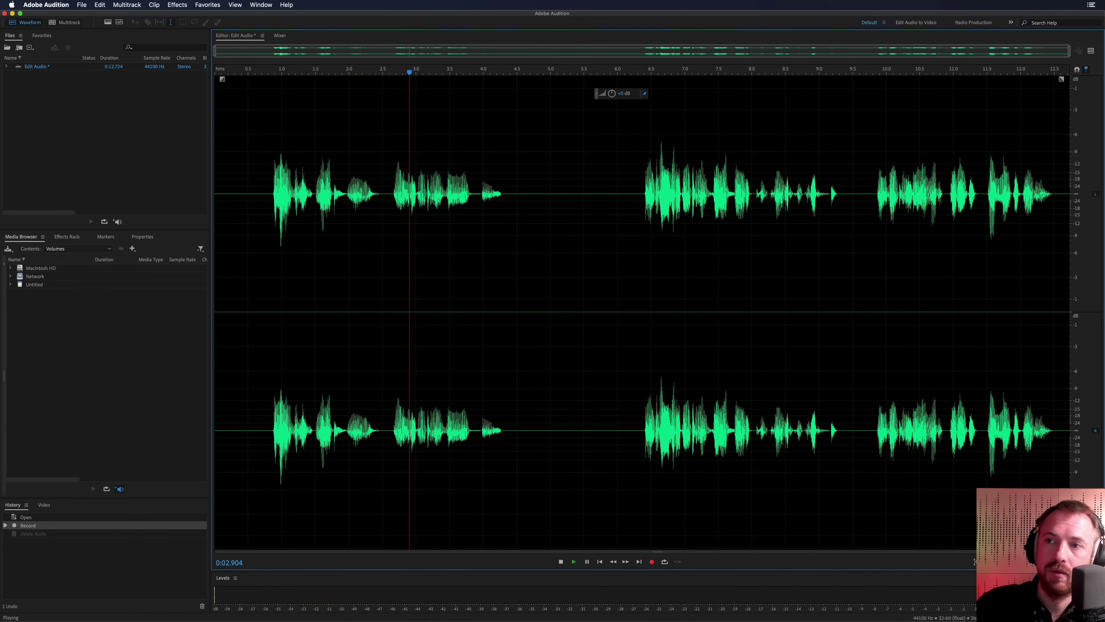
# Zoom in around 3.0 s and place the playhead exactly at 3.007 s
pyautogui.press('space')
pyautogui.press('space')
pyautogui.scroll(1, 416, 431)
pyautogui.scroll(5, 417, 431)
pyautogui.press('space')
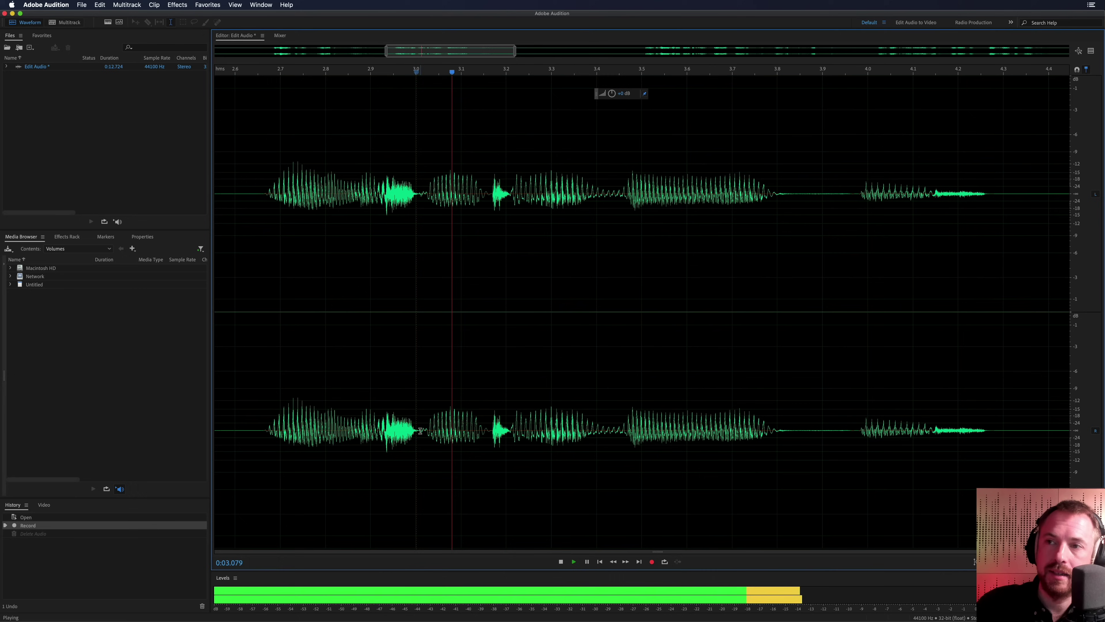
pyautogui.press('space')
pyautogui.press('space')
pyautogui.press('space')
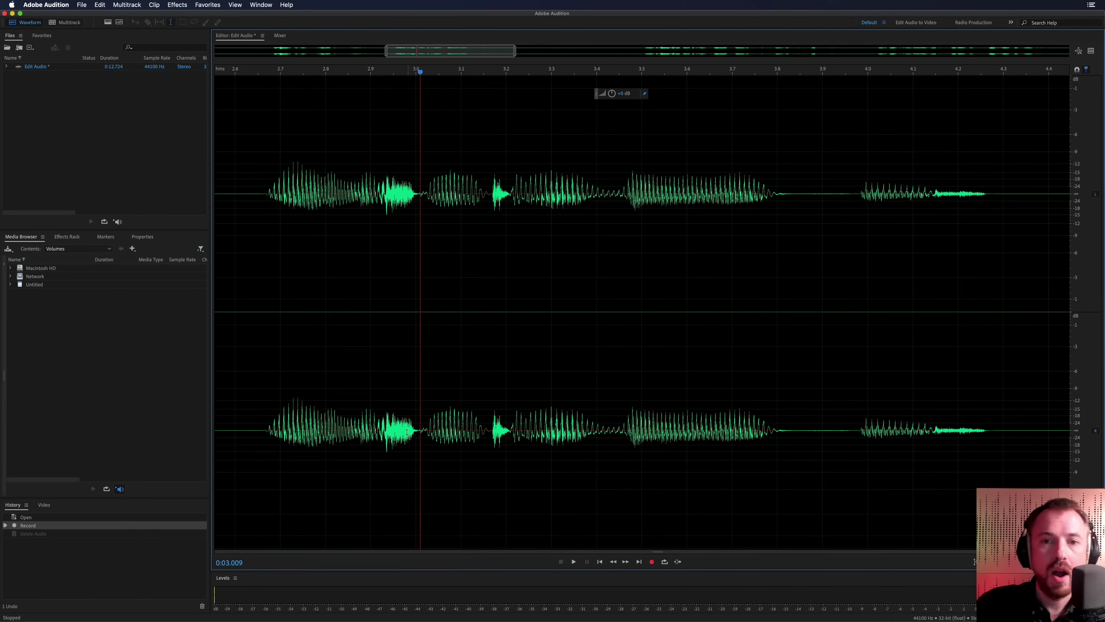
pyautogui.moveTo(375, 424); pyautogui.dragTo(471, 431)
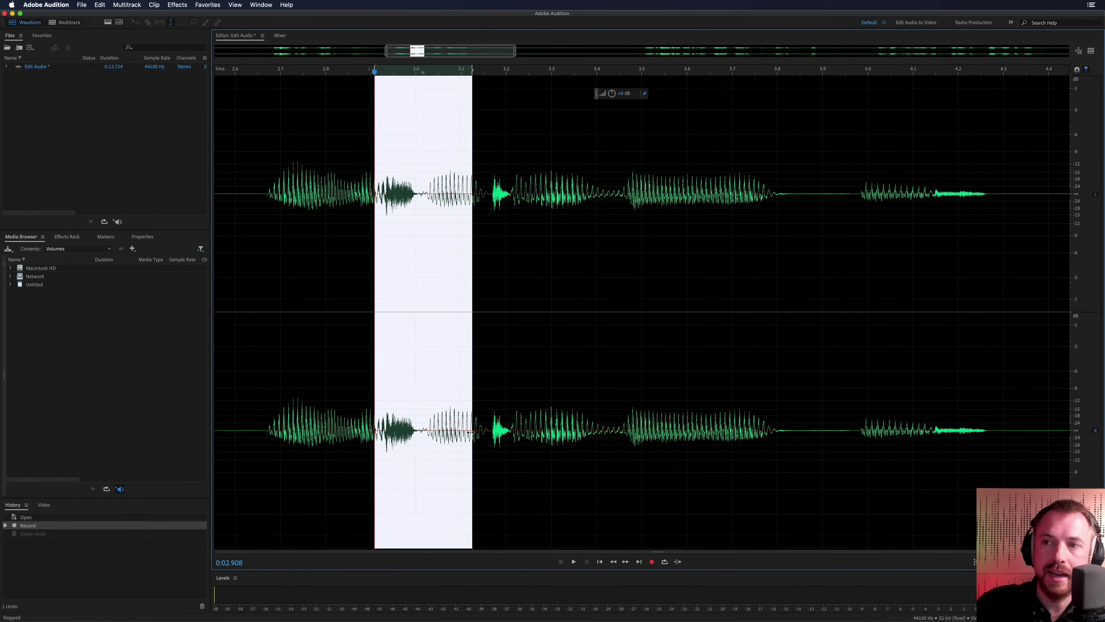
pyautogui.click(421, 431)
pyautogui.scroll(7, 421, 431)
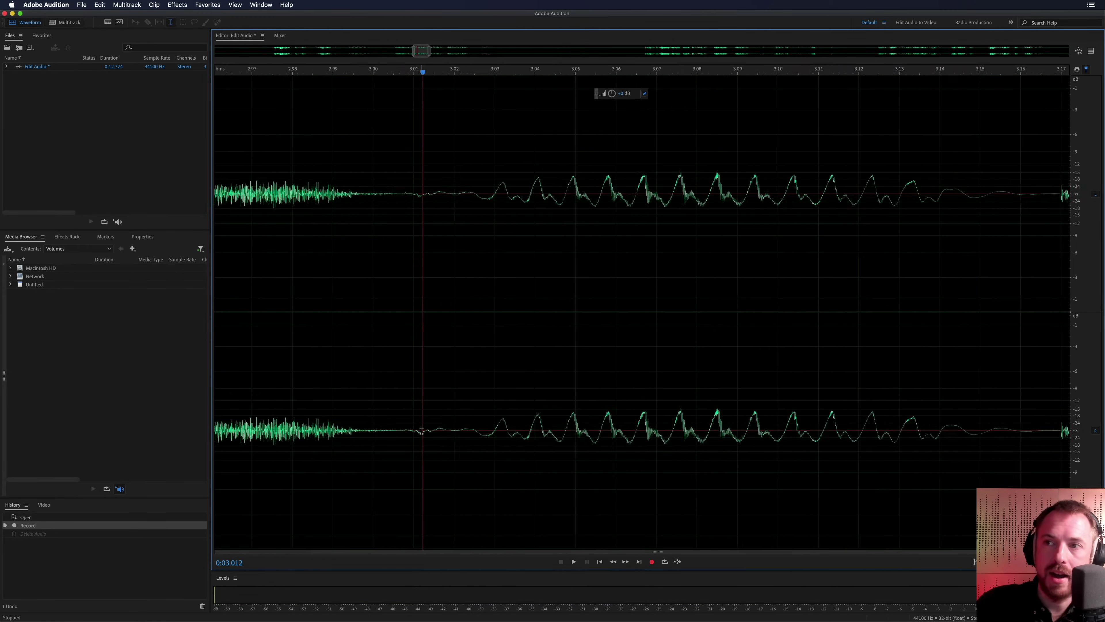
pyautogui.scroll(3, 421, 431)
pyautogui.click(392, 431)
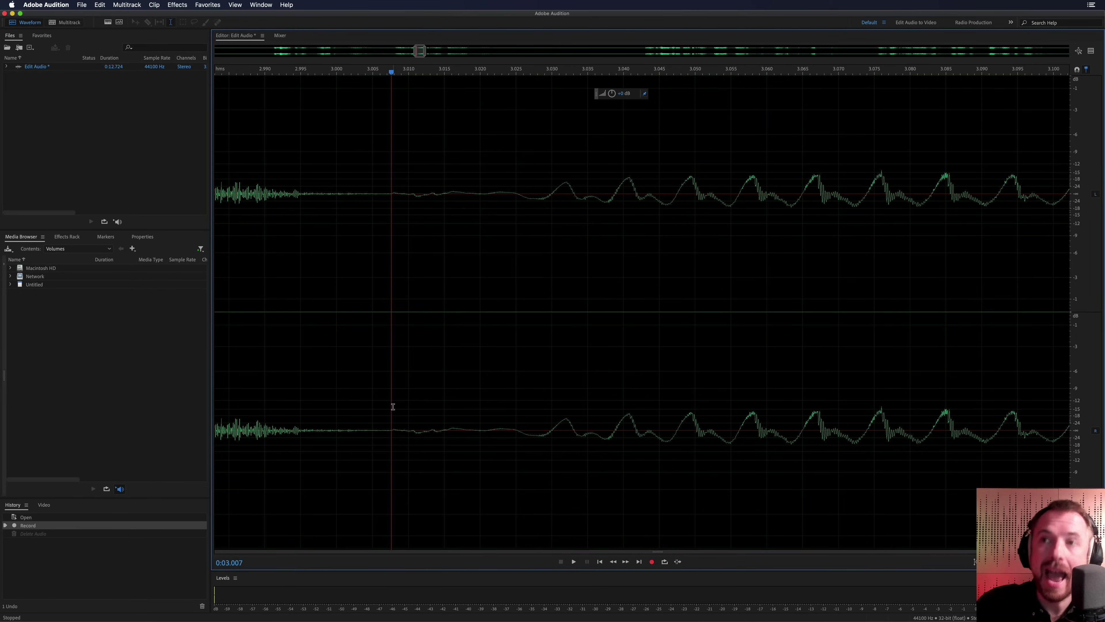
# Add a cue marker at 3.007 s and zoom back out
pyautogui.press('m')
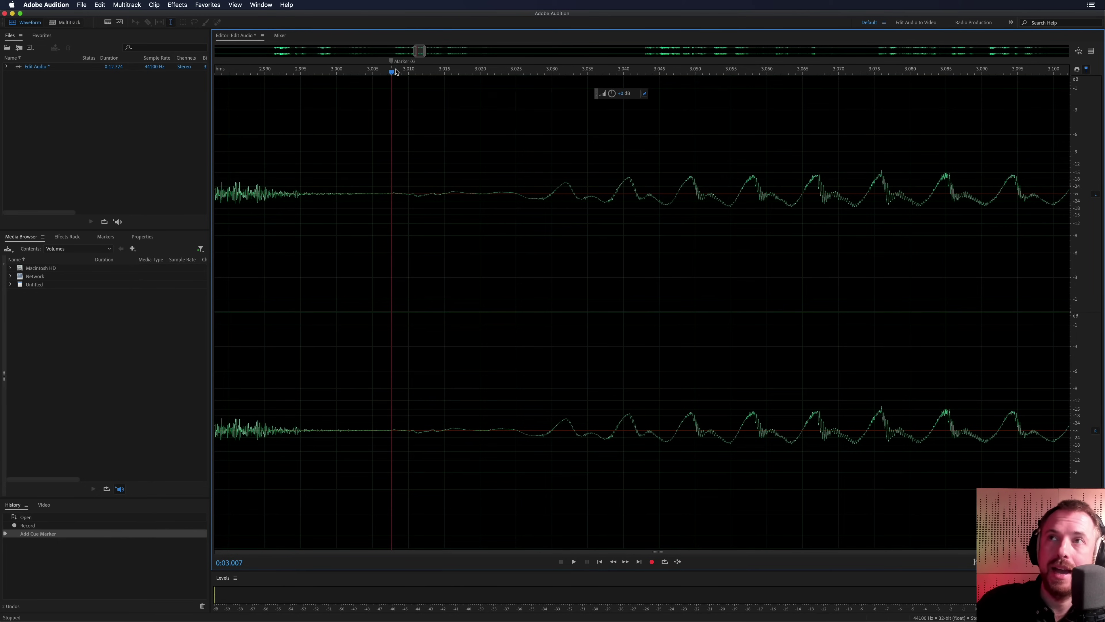
pyautogui.scroll(-10, 396, 71)
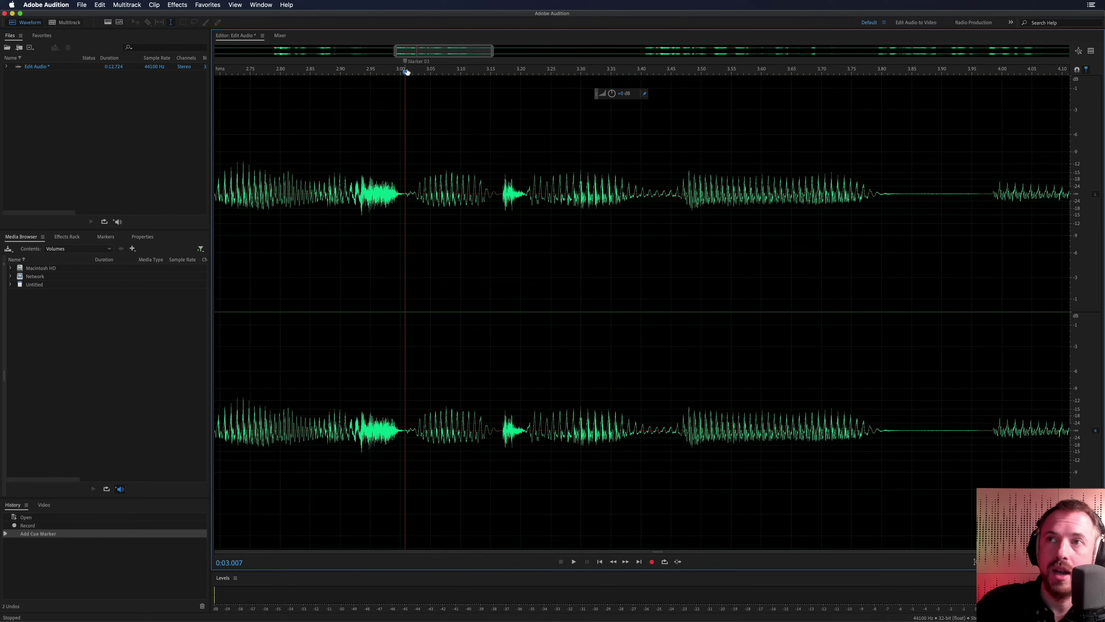
pyautogui.scroll(-10, 407, 72)
# Audition the pause after the flub between about 6.4 s and 6.93 s
pyautogui.click(641, 136)
pyautogui.press('space')
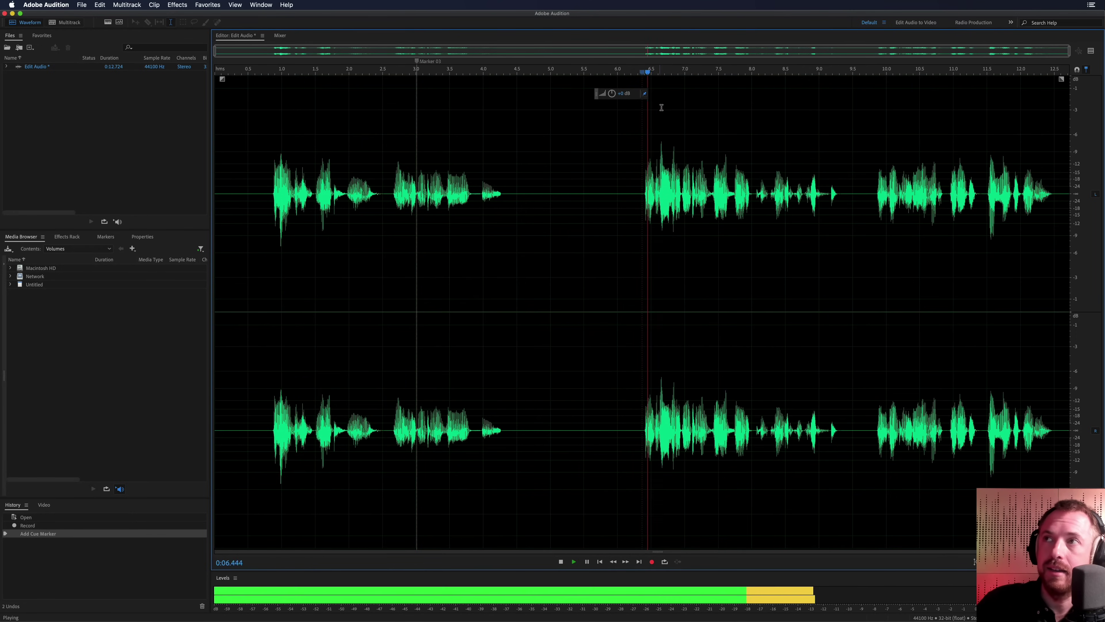
pyautogui.press('space')
pyautogui.click(671, 77)
pyautogui.scroll(10, 671, 72)
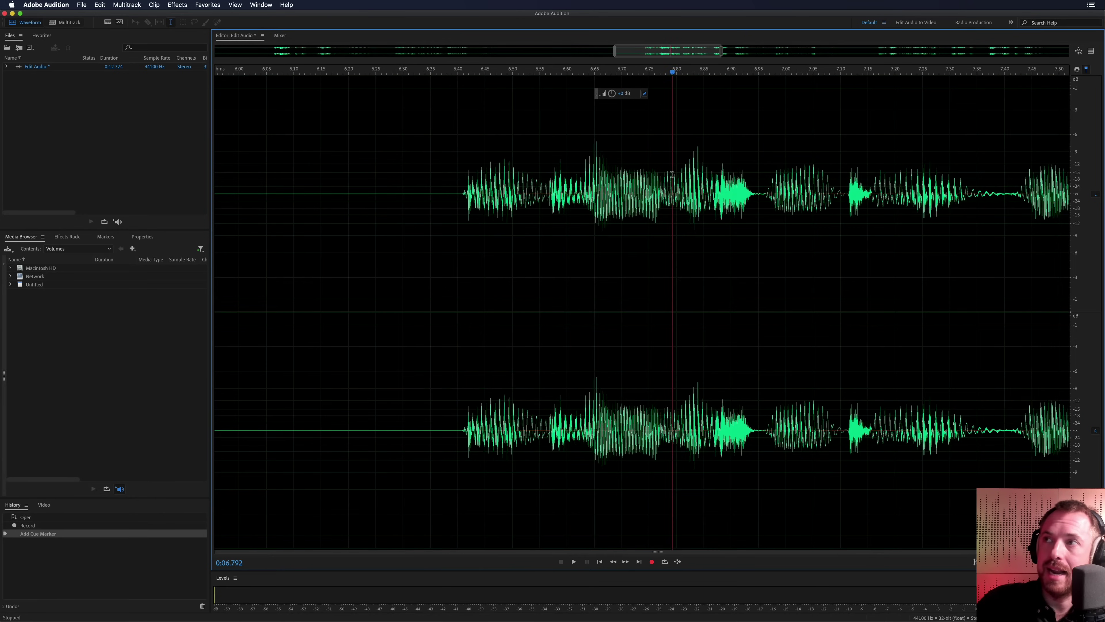
pyautogui.press('space')
pyautogui.press('space')
pyautogui.press('space')
pyautogui.press('space')
pyautogui.click(749, 191)
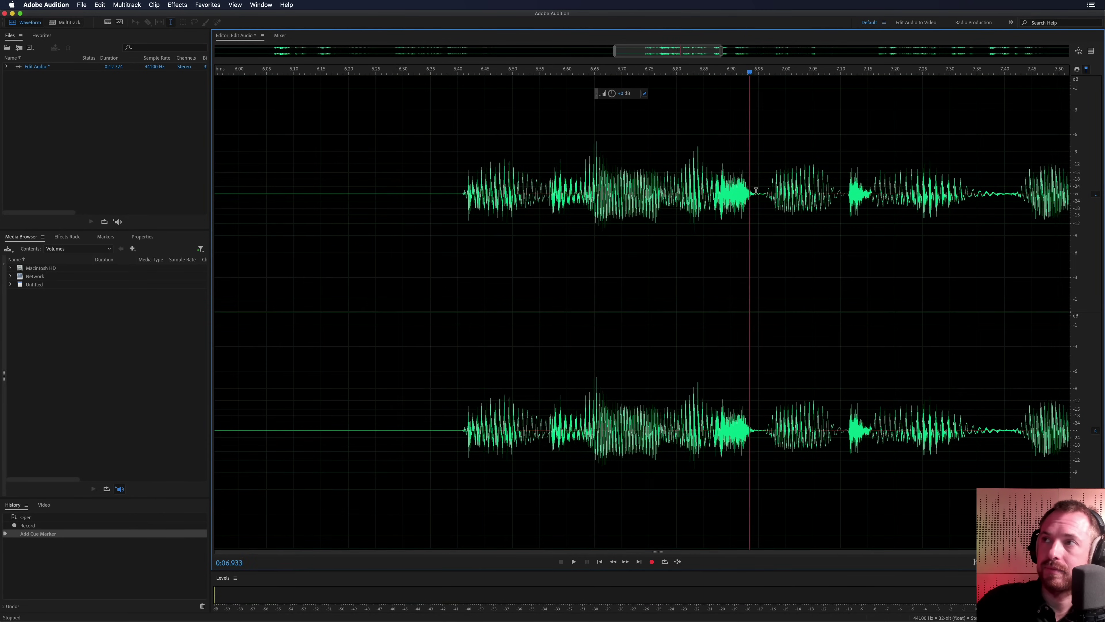
pyautogui.press('space')
pyautogui.press('space')
# Add Marker 04 at about 6.957 s, just before speech resumes, then zoom out fully
pyautogui.click(761, 192)
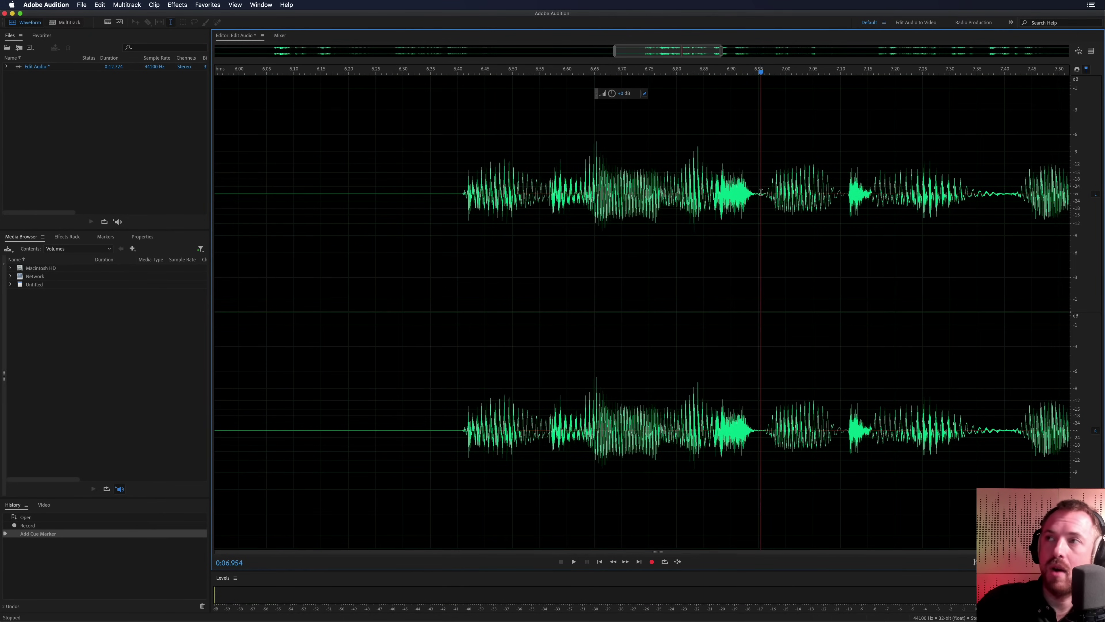
pyautogui.scroll(8, 761, 192)
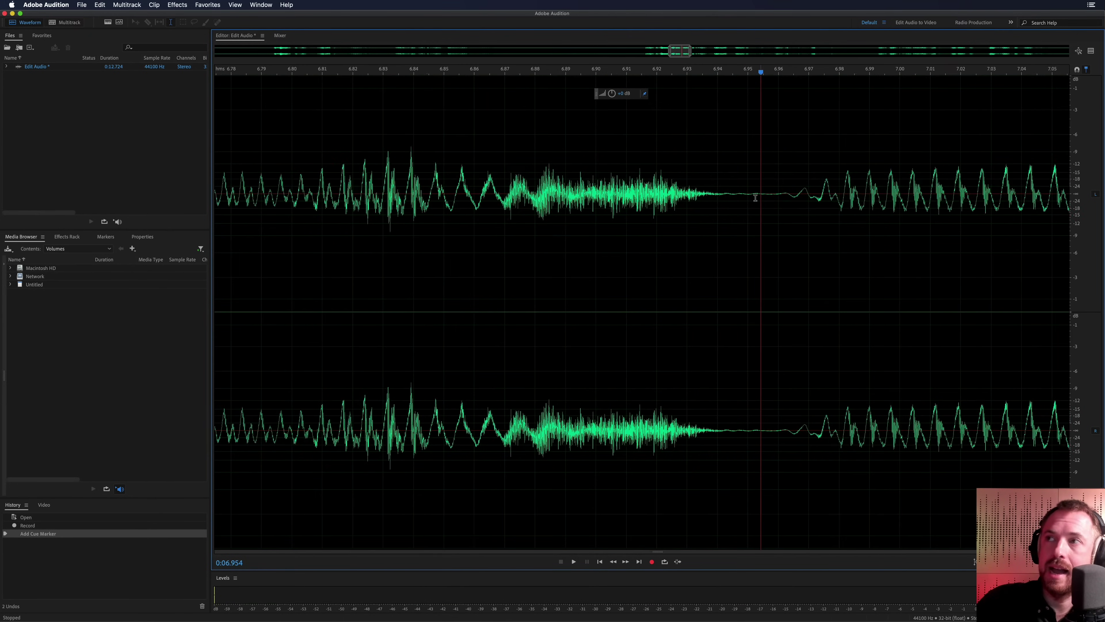
pyautogui.click(773, 199)
pyautogui.press('m')
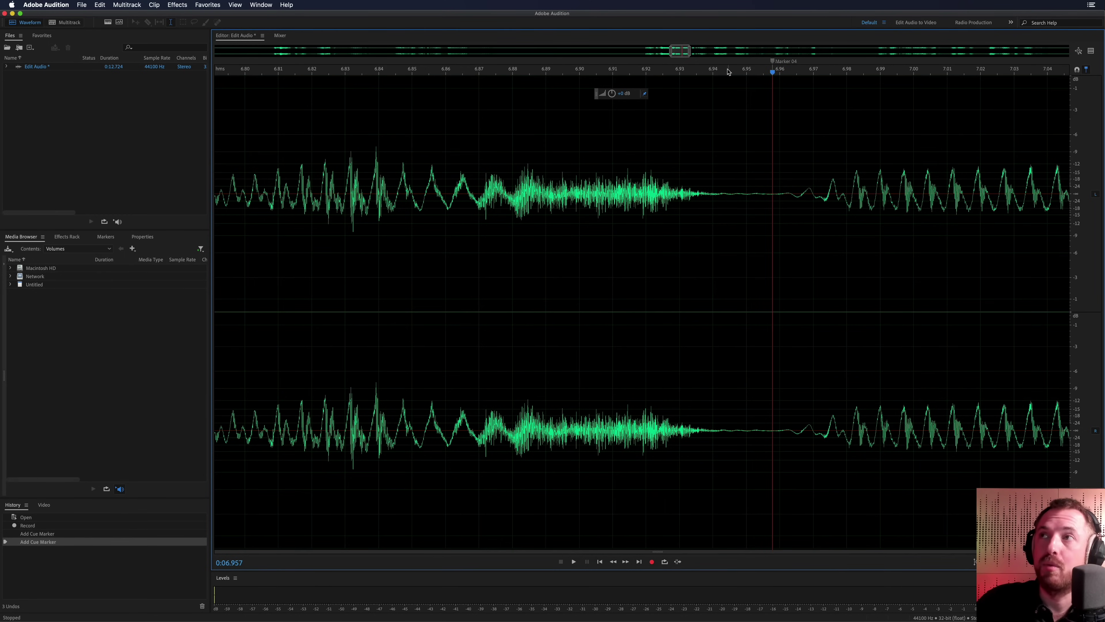
pyautogui.press('\\')
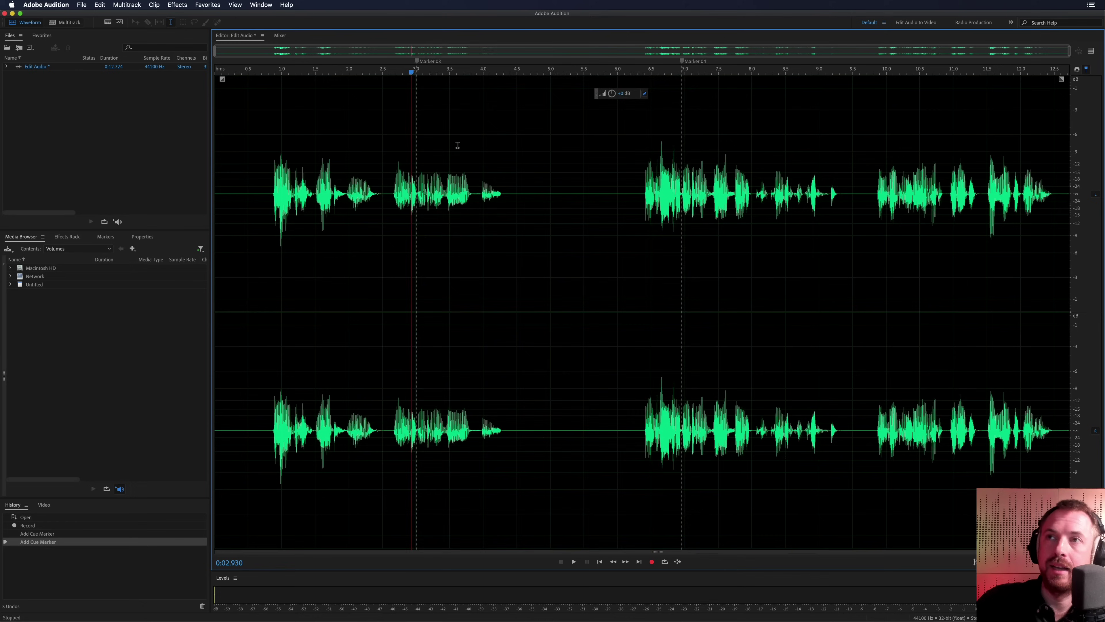
# With snapping on, delete the audio from Marker 03 to Marker 04, leaving 8.774 s
pyautogui.moveTo(411, 146); pyautogui.dragTo(686, 152)
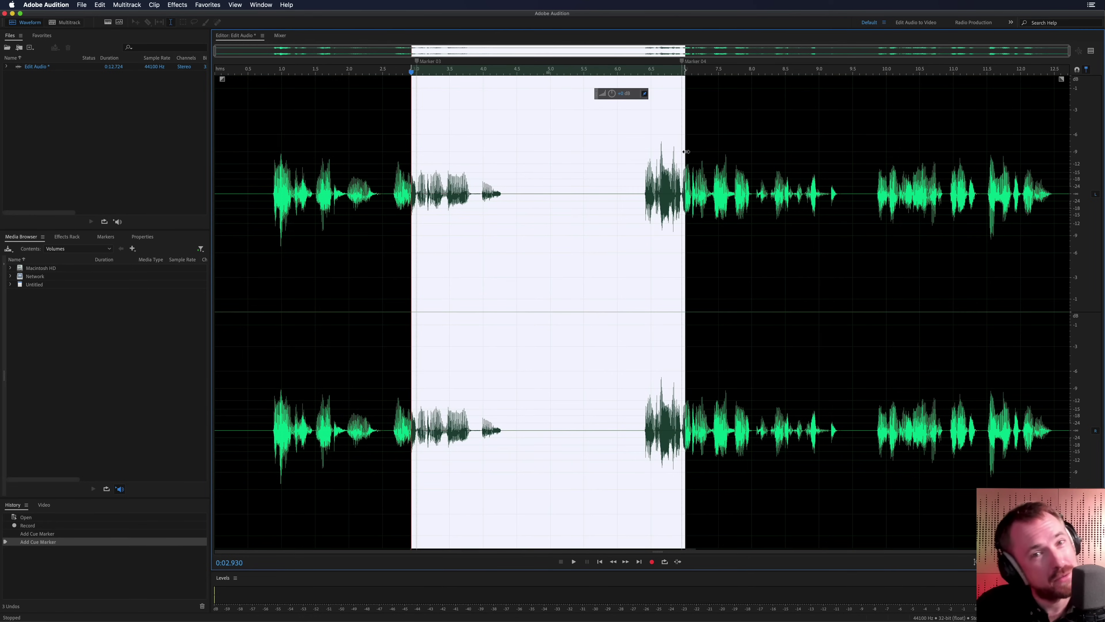
pyautogui.click(588, 165)
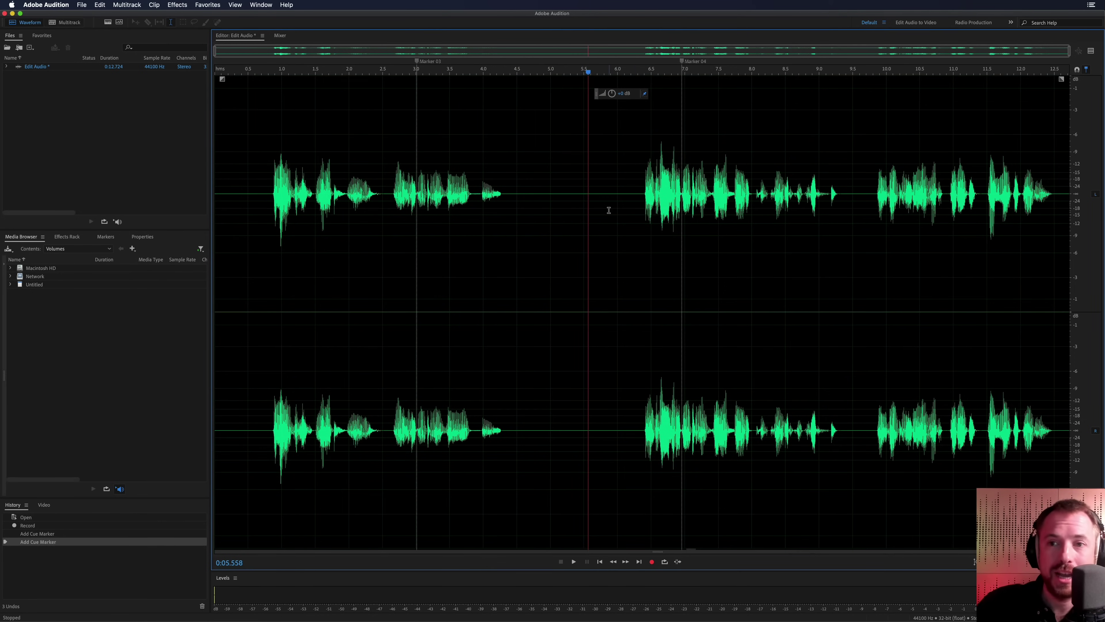
pyautogui.click(1078, 70)
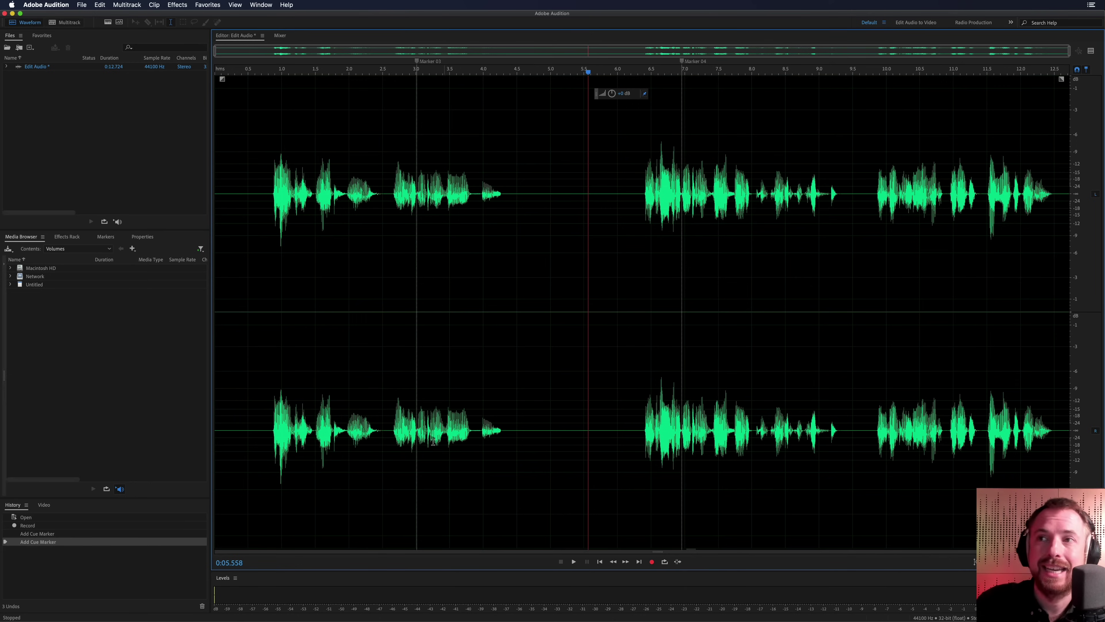
pyautogui.moveTo(419, 148)
pyautogui.mouseDown()
pyautogui.moveTo(526, 166)
pyautogui.moveTo(390, 183)
pyautogui.moveTo(681, 190)
pyautogui.mouseUp()
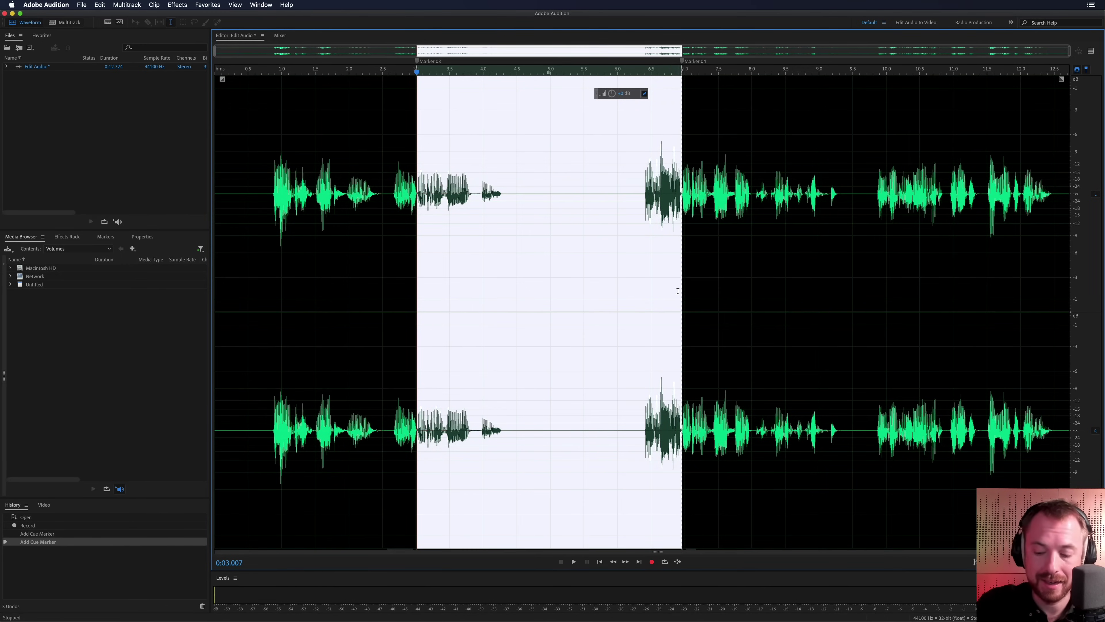
pyautogui.press('Delete')
# Play back the edit from about 0.86 s, then select 2.33–3.5 s around the cut
pyautogui.click(299, 271)
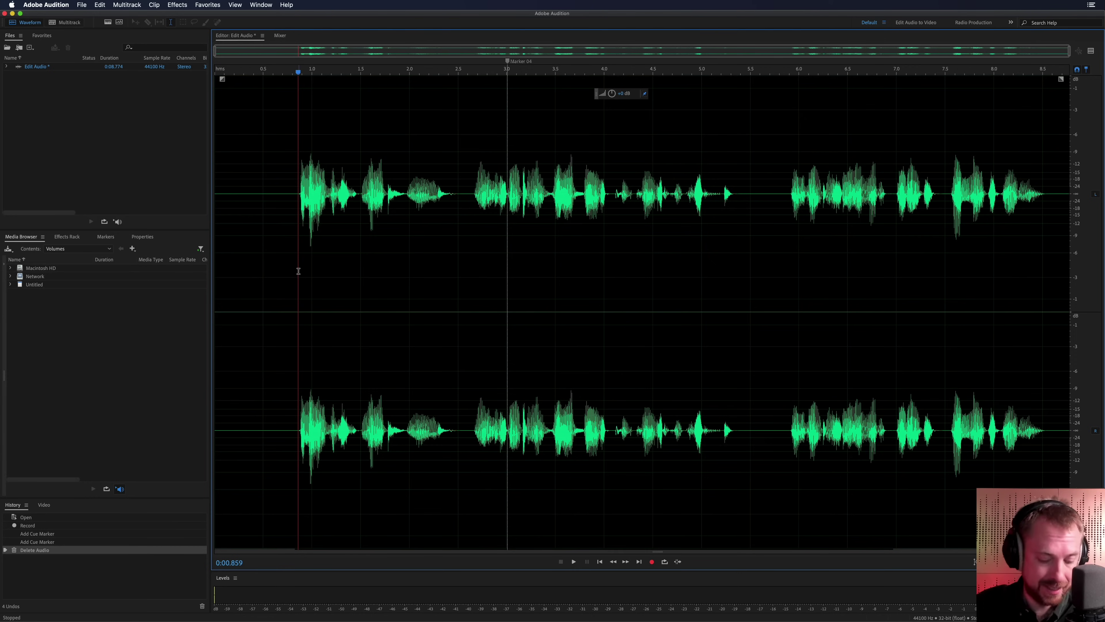
pyautogui.press('space')
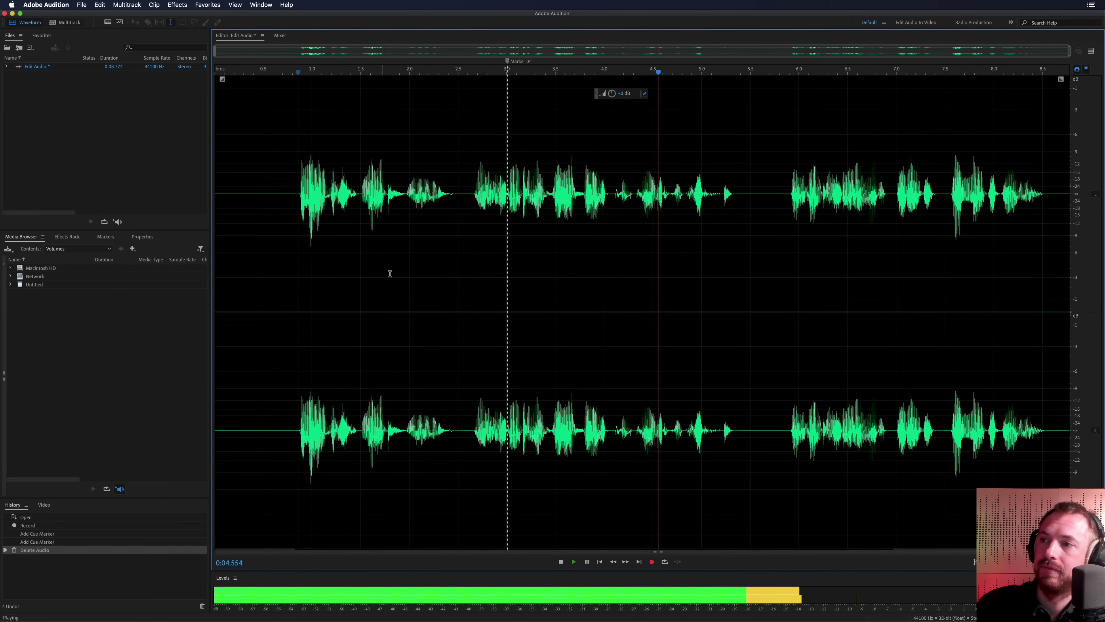
pyautogui.press('space')
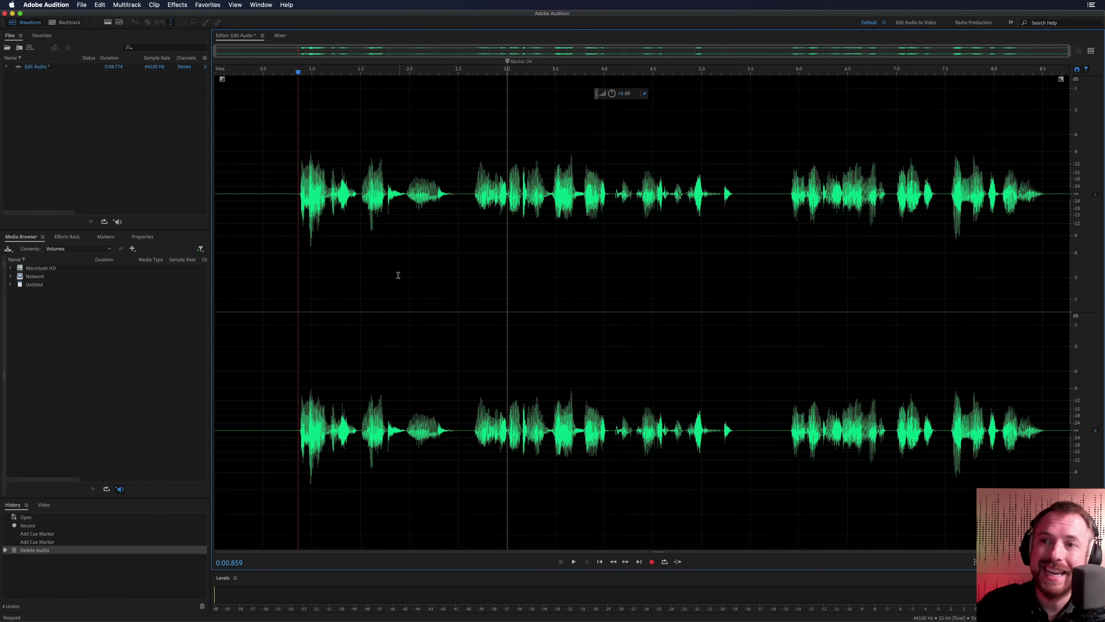
pyautogui.moveTo(441, 279); pyautogui.dragTo(559, 268)
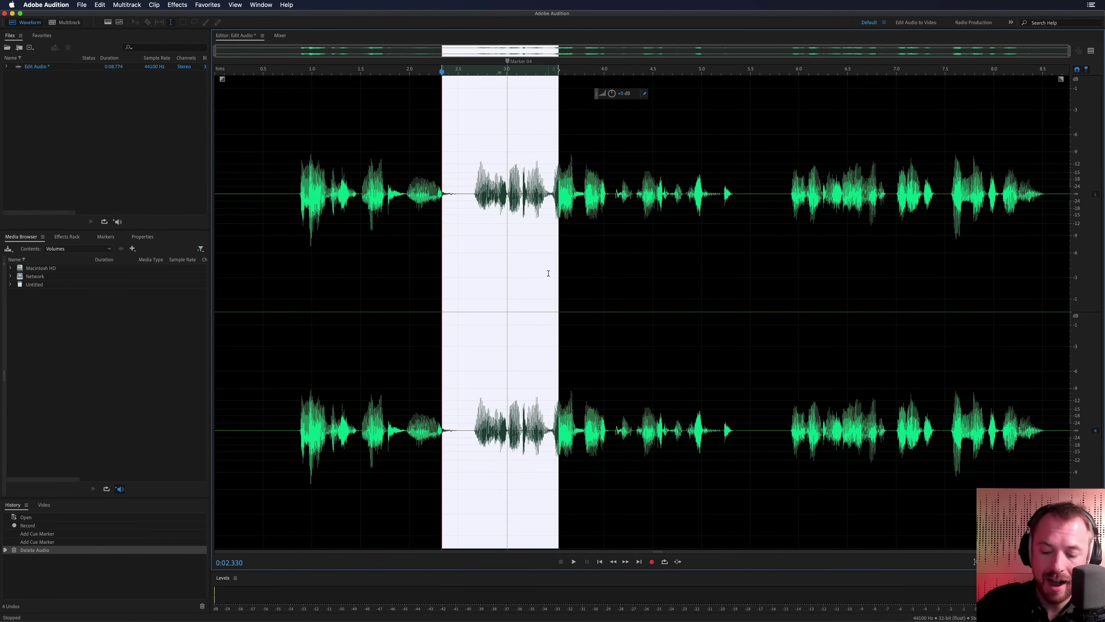
# Create a multitrack session named 'New' with Edit Audio on Track 1 at 0:00
pyautogui.click(64, 24)
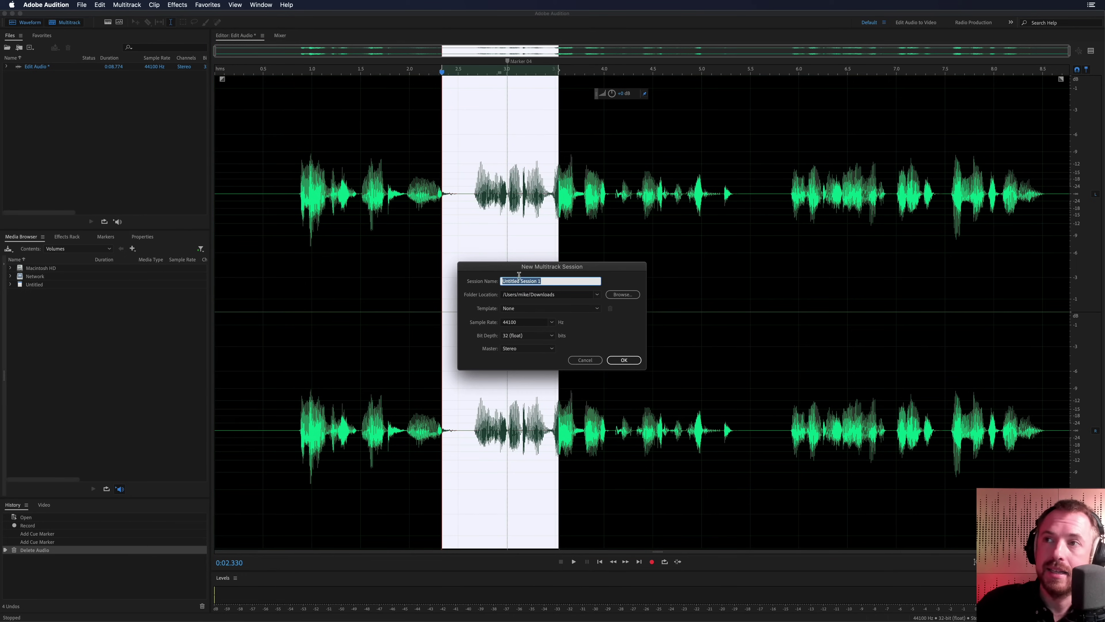
pyautogui.write('New')
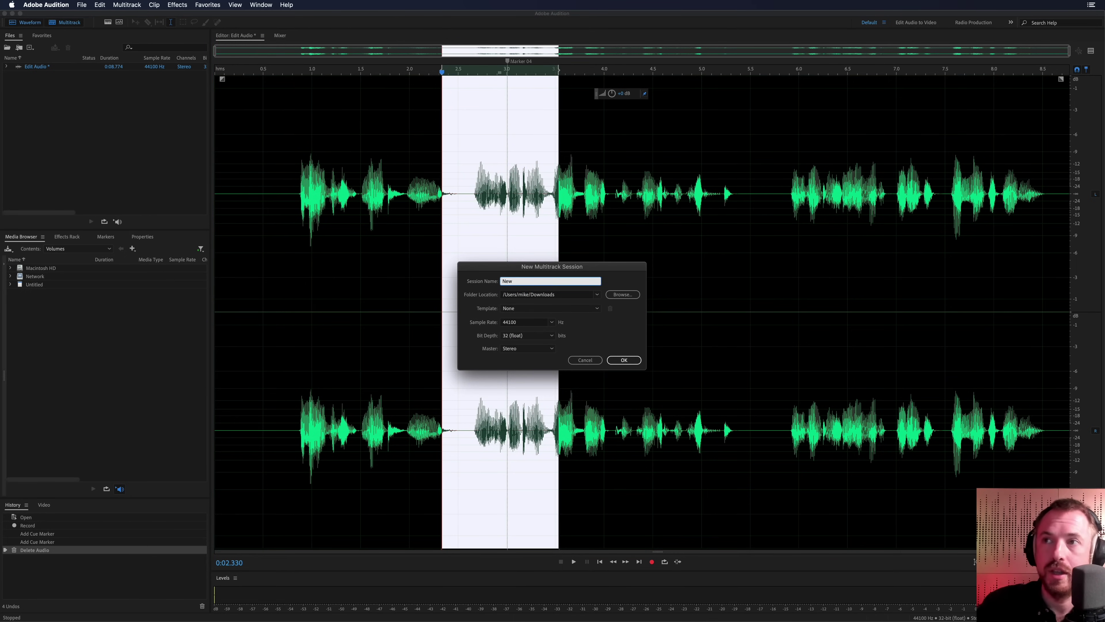
pyautogui.click(620, 359)
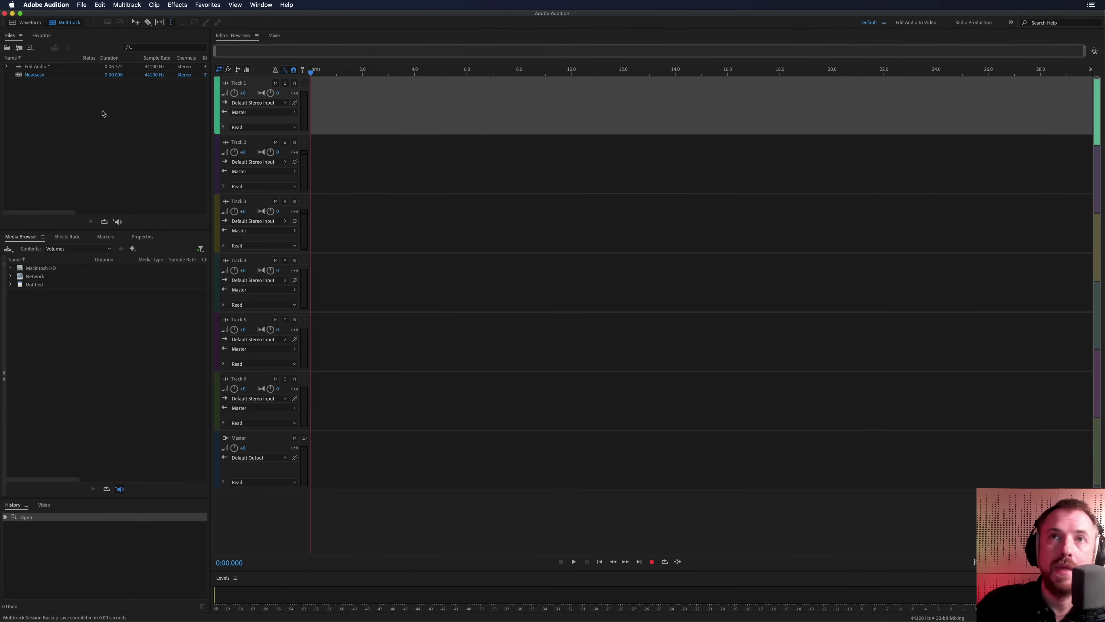
pyautogui.moveTo(37, 66); pyautogui.dragTo(365, 99)
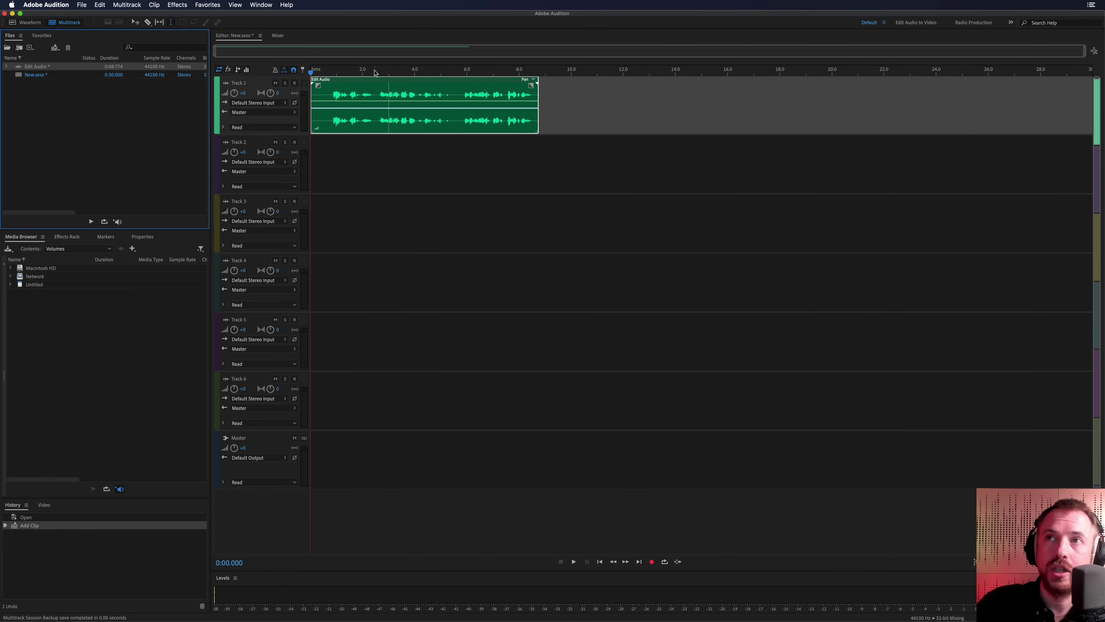
pyautogui.scroll(3, 375, 72)
pyautogui.hscroll(-3, 418, 96)
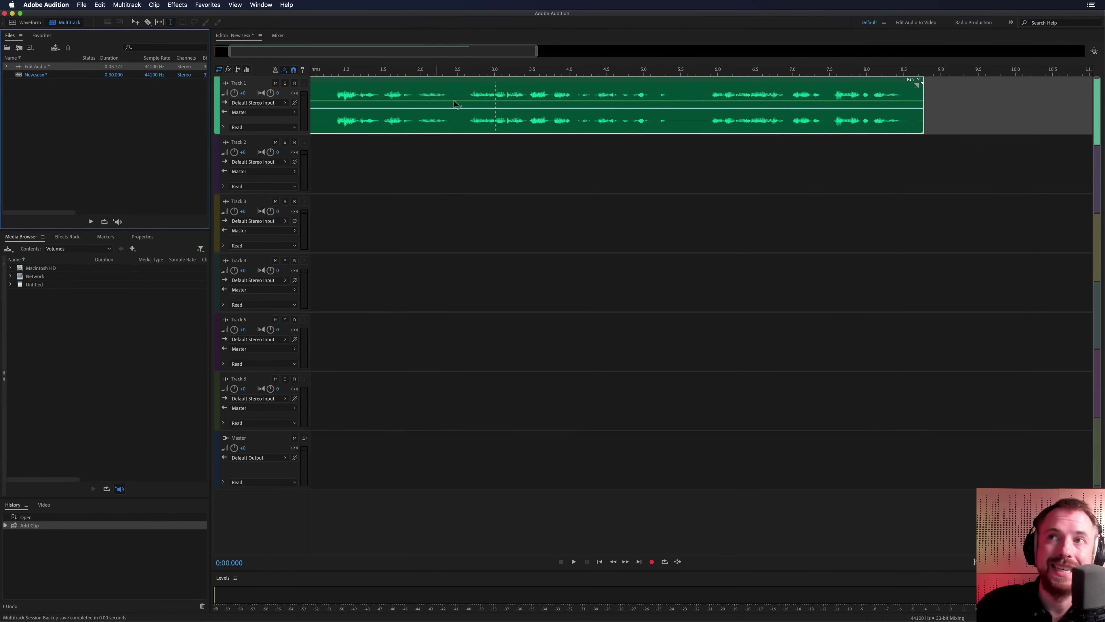
# Audition the Track 1 section around 1.86 s to find the stray words
pyautogui.click(473, 97)
pyautogui.moveTo(474, 97); pyautogui.dragTo(425, 98)
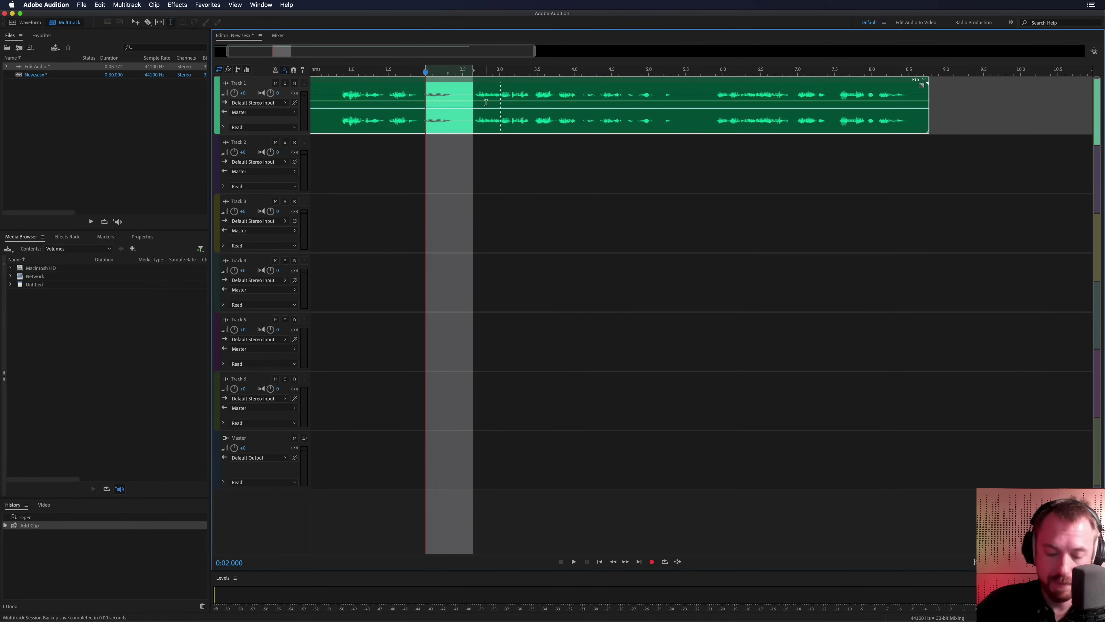
pyautogui.click(414, 94)
pyautogui.press('space')
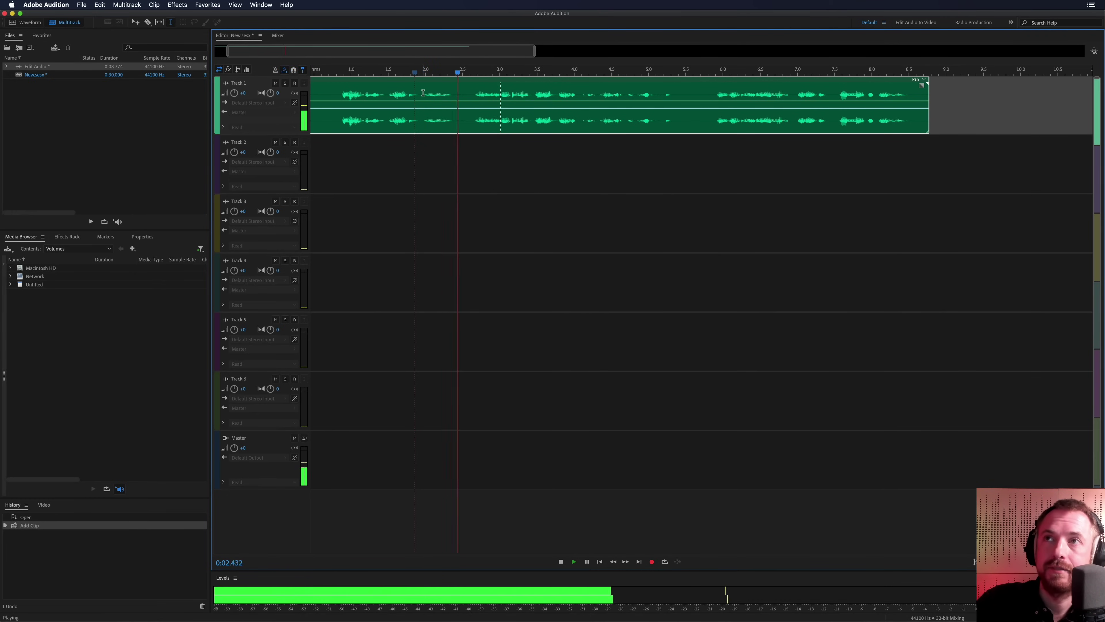
pyautogui.press('space')
# Lift 1.97–2.5 s out of the Track 1 clip and play back the gap
pyautogui.moveTo(424, 93); pyautogui.dragTo(460, 95)
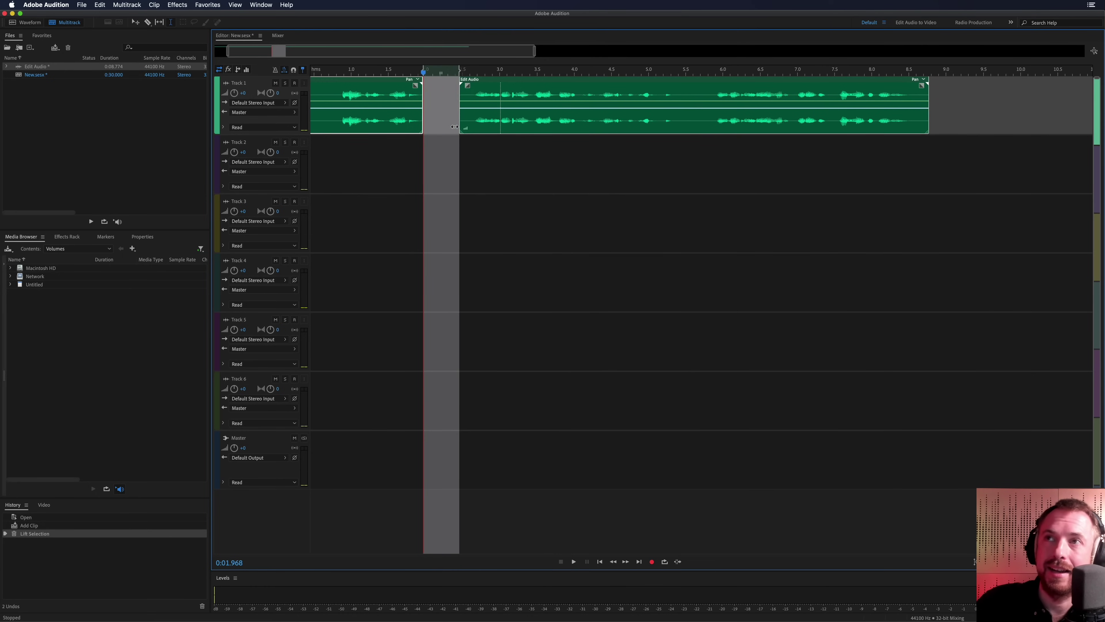
pyautogui.hscroll(-2, 364, 142)
pyautogui.click(380, 143)
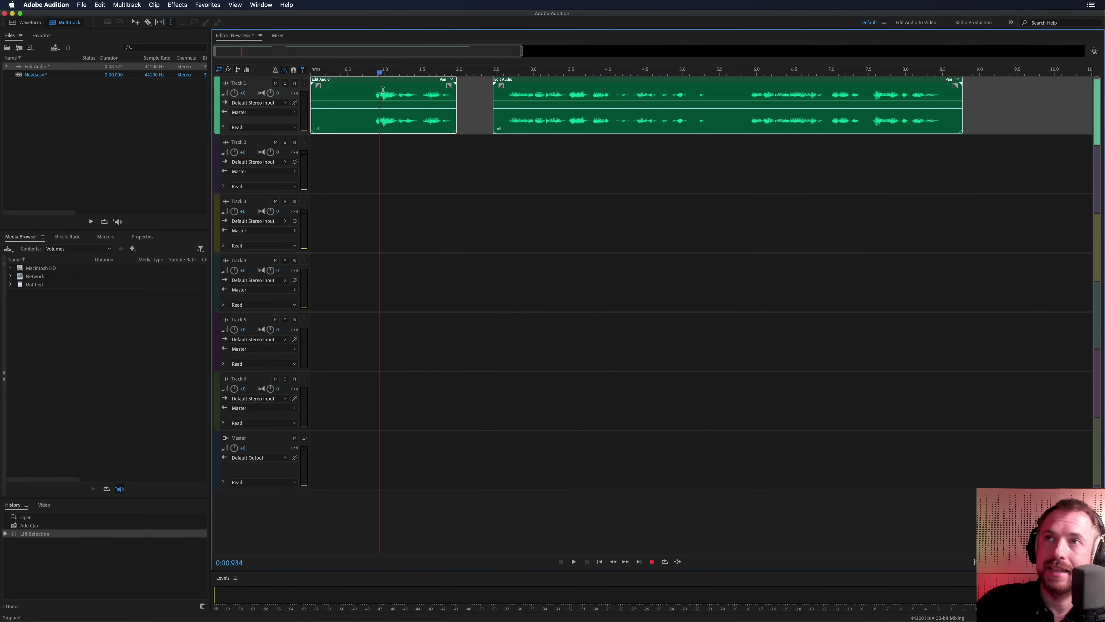
pyautogui.press('space')
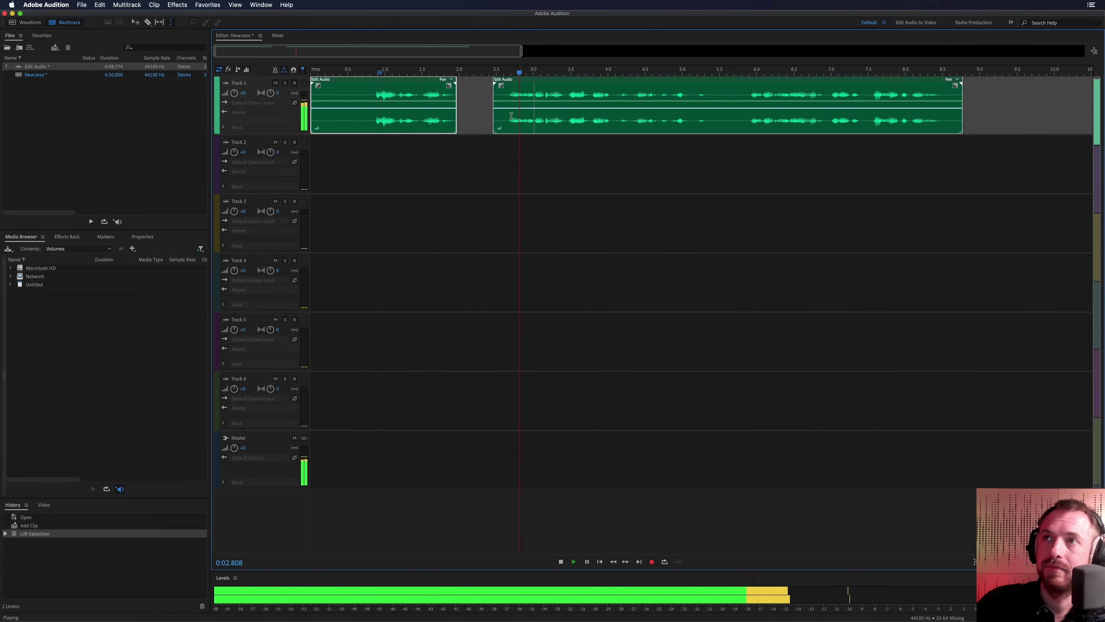
pyautogui.click(484, 112)
# Trim the right clip's start to overlap into a crossfade near 2.0 s, then play it back
pyautogui.scroll(3, 474, 71)
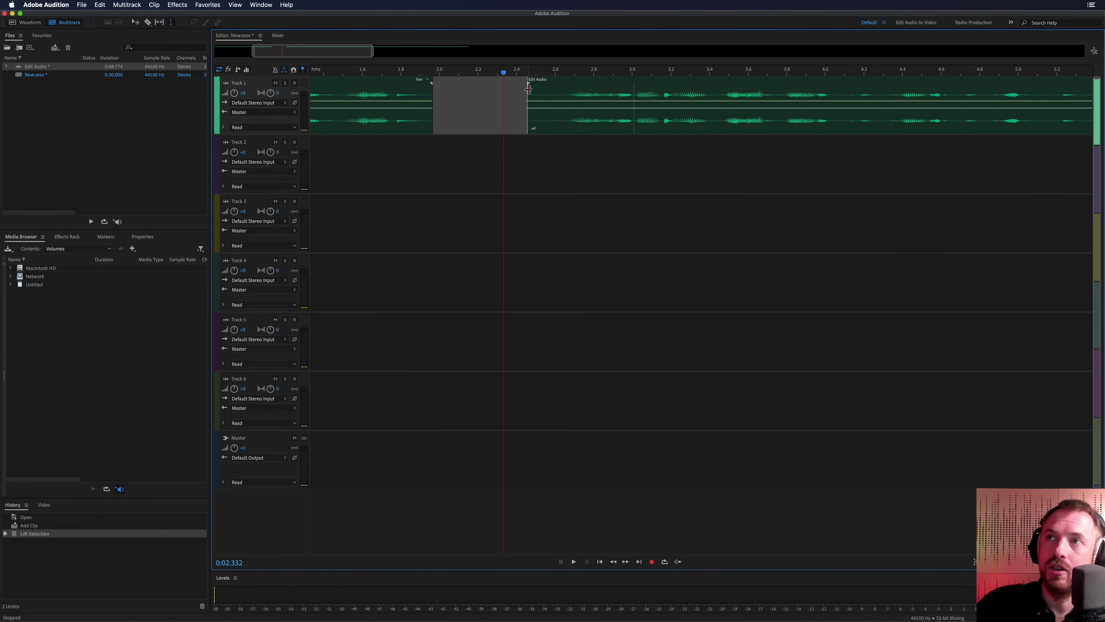
pyautogui.moveTo(528, 89); pyautogui.dragTo(434, 89)
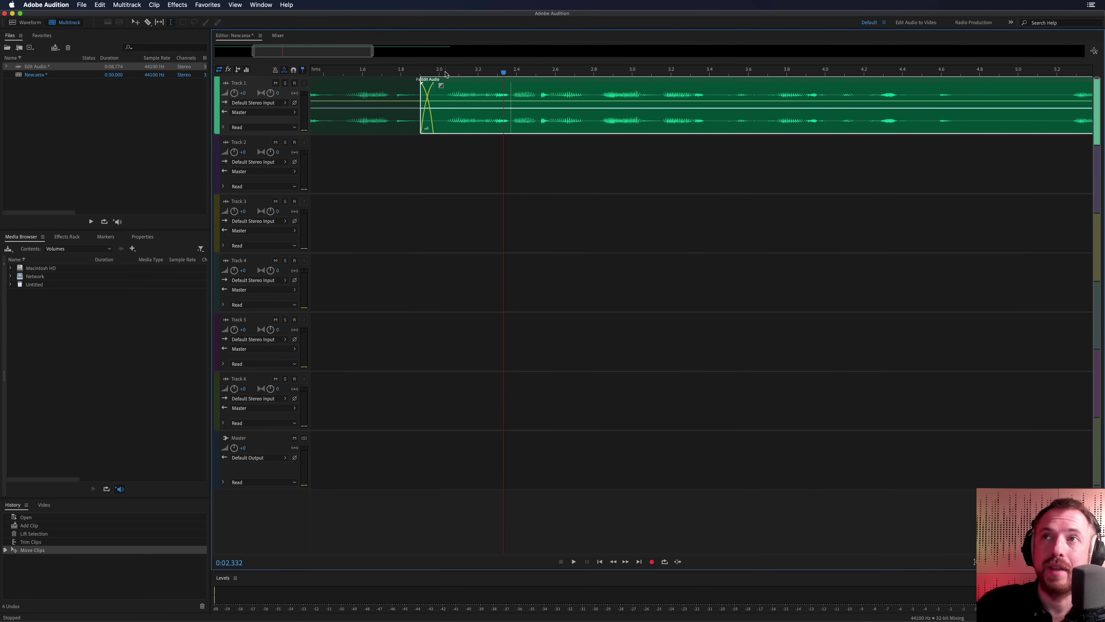
pyautogui.scroll(-5, 447, 74)
pyautogui.click(409, 72)
pyautogui.press('space')
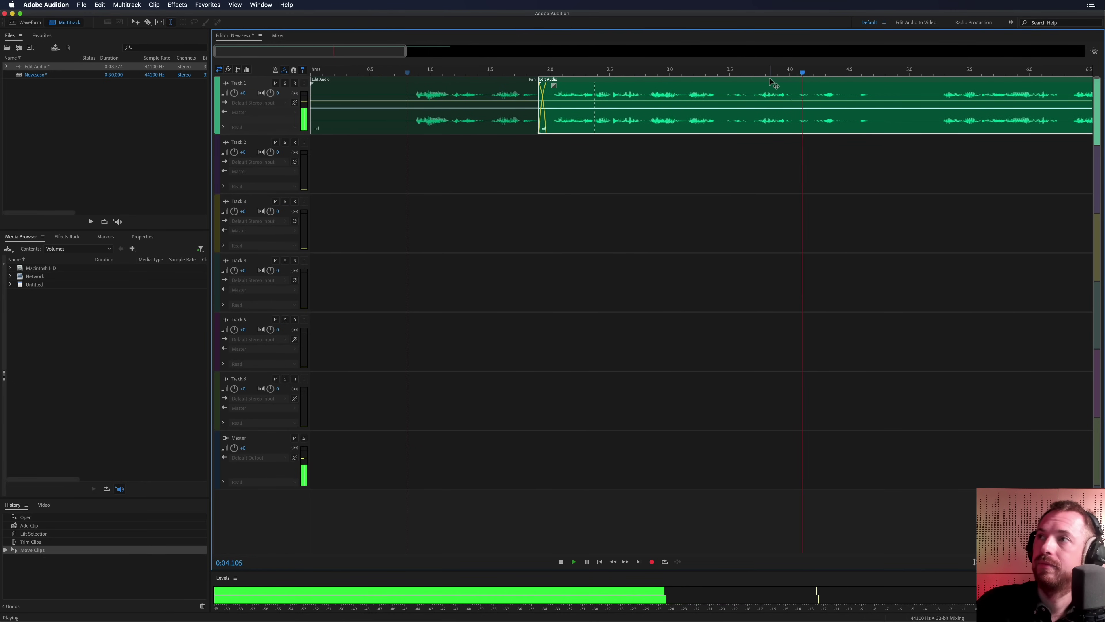
pyautogui.press('space')
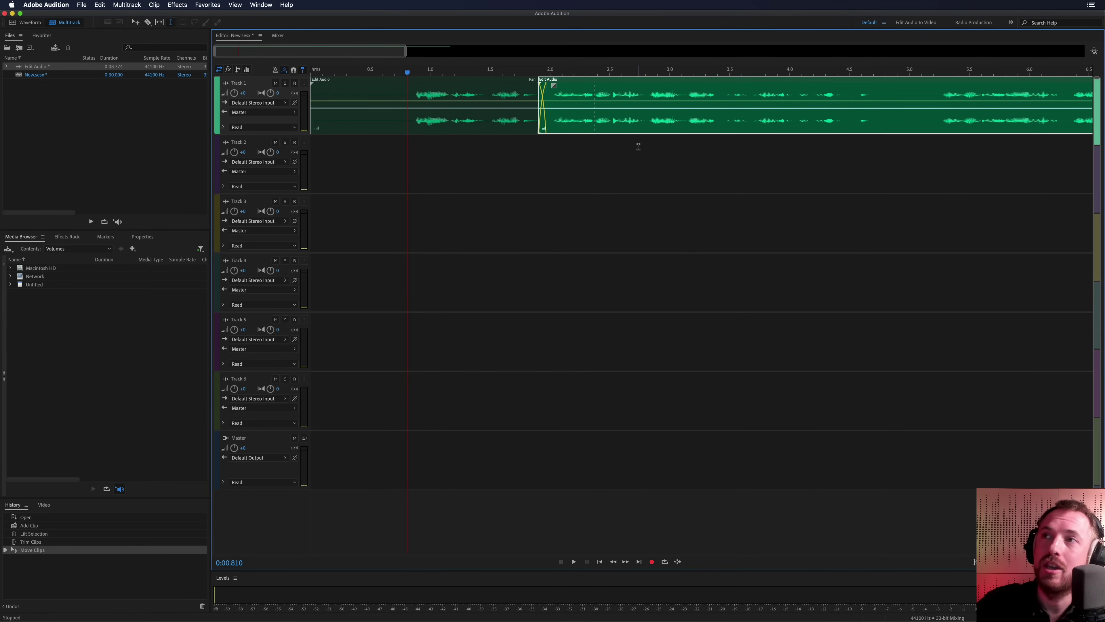
# Lift the next stretch on Track 1 and drag the right clip left to overlap near 3.4 s
pyautogui.moveTo(725, 123)
pyautogui.mouseDown()
pyautogui.moveTo(851, 124)
pyautogui.moveTo(736, 130)
pyautogui.mouseUp()
pyautogui.press('Delete')
pyautogui.click(863, 156)
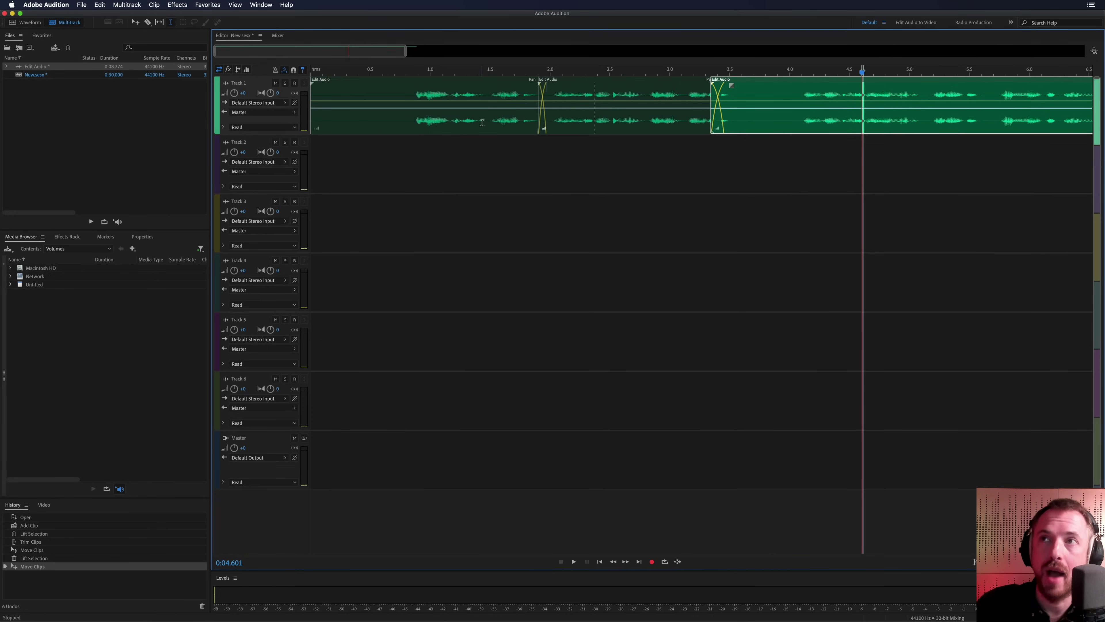
pyautogui.doubleClick(766, 115)
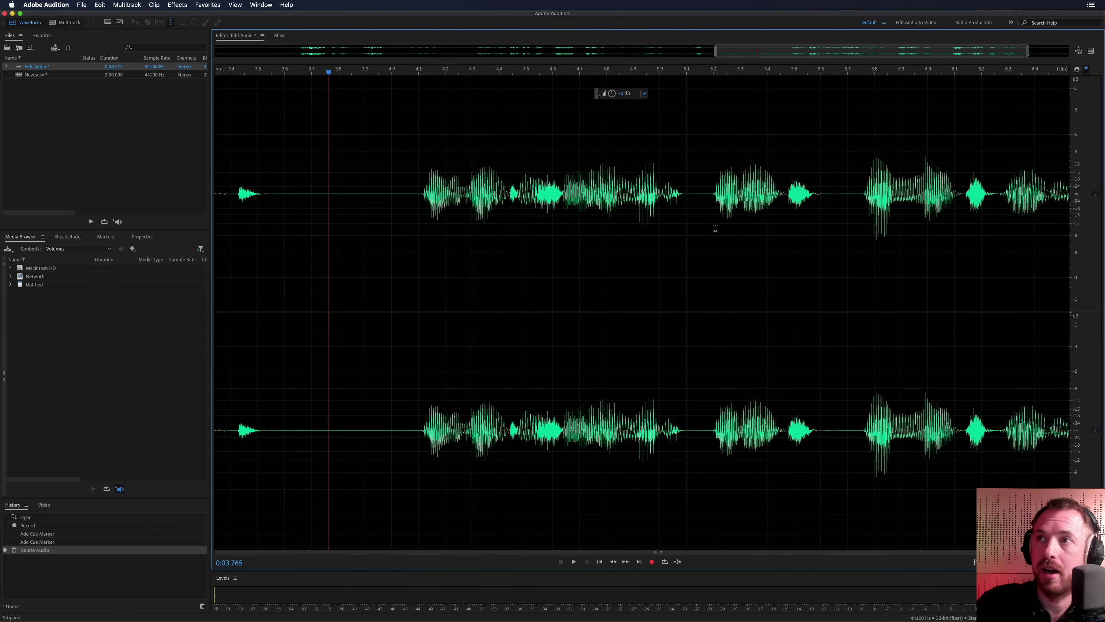
pyautogui.press('\\')
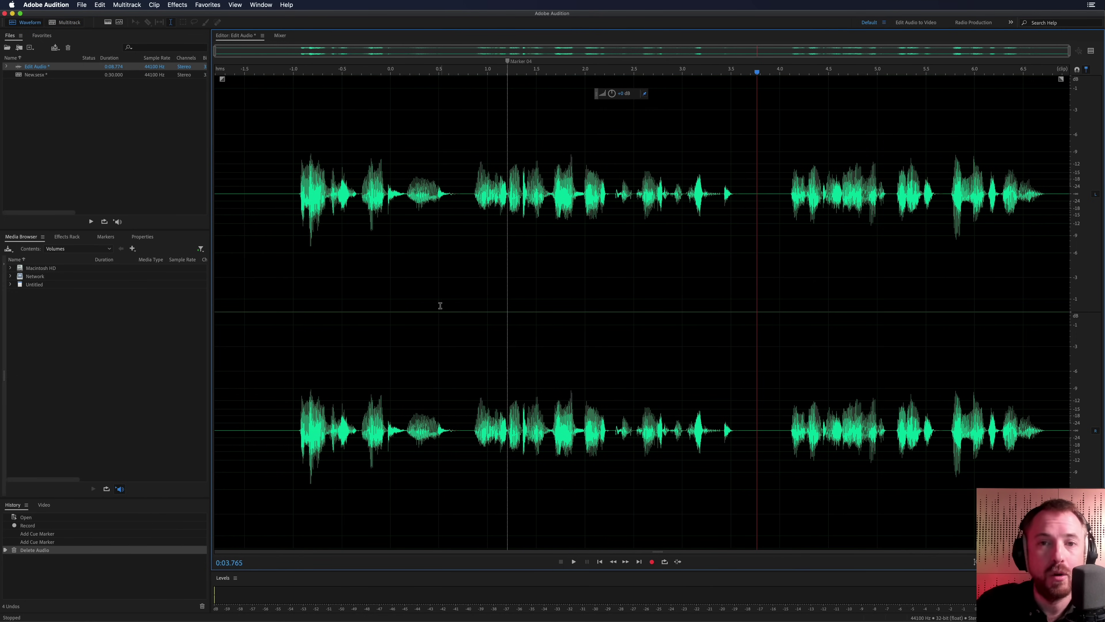
pyautogui.click(65, 22)
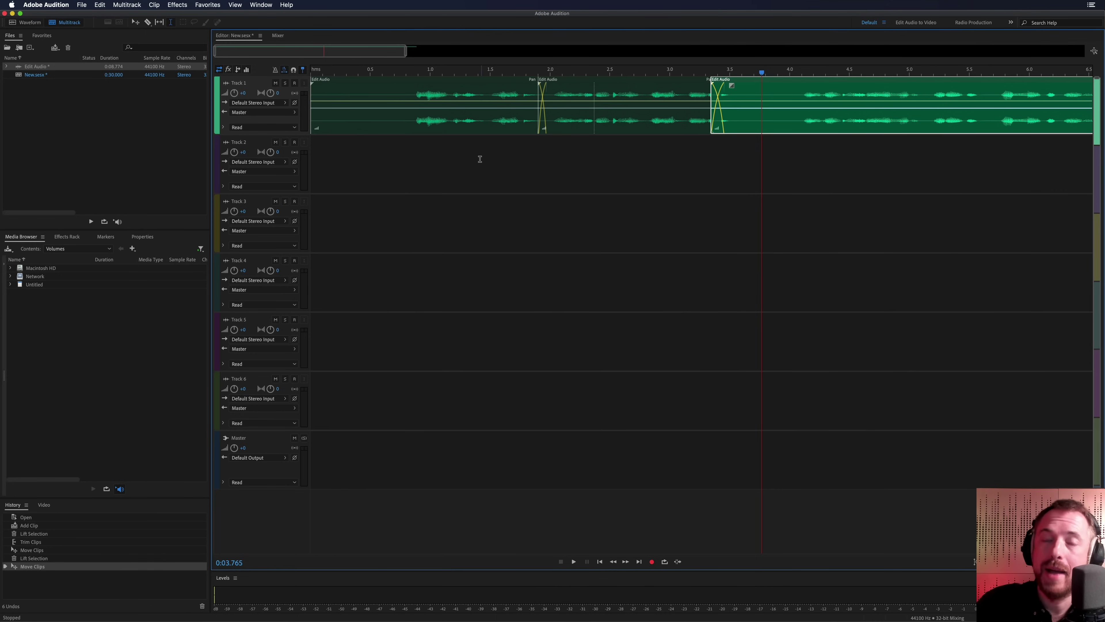